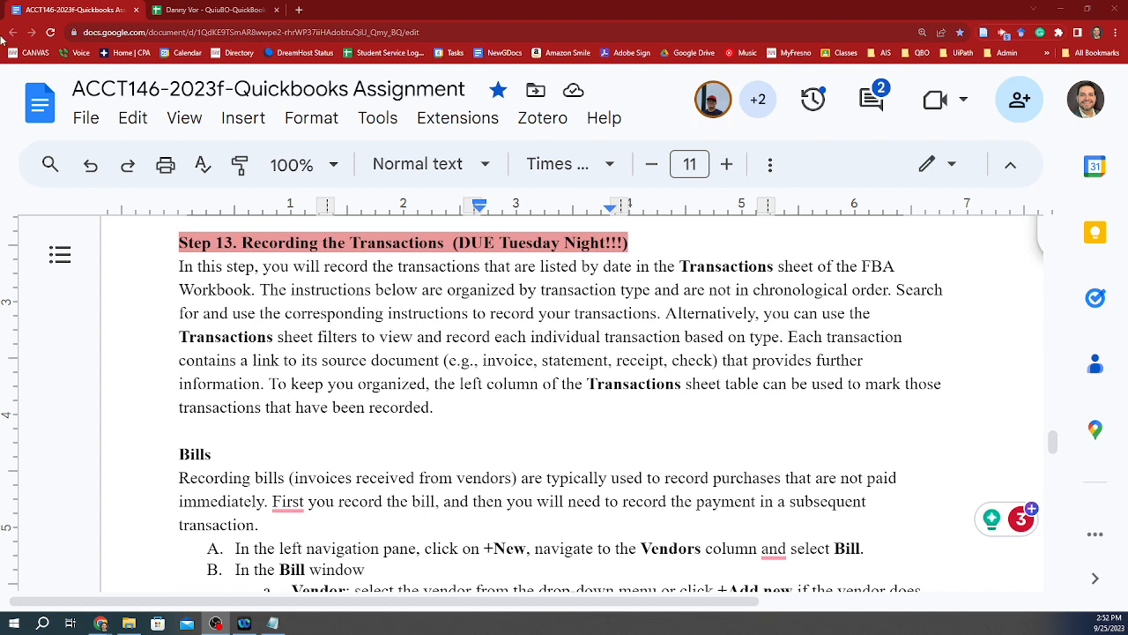
- Switch to the QuickBooks setup workbook and open its Transactions sheet at the start of the list
{"action": "left_click", "coordinate": [210, 9]}
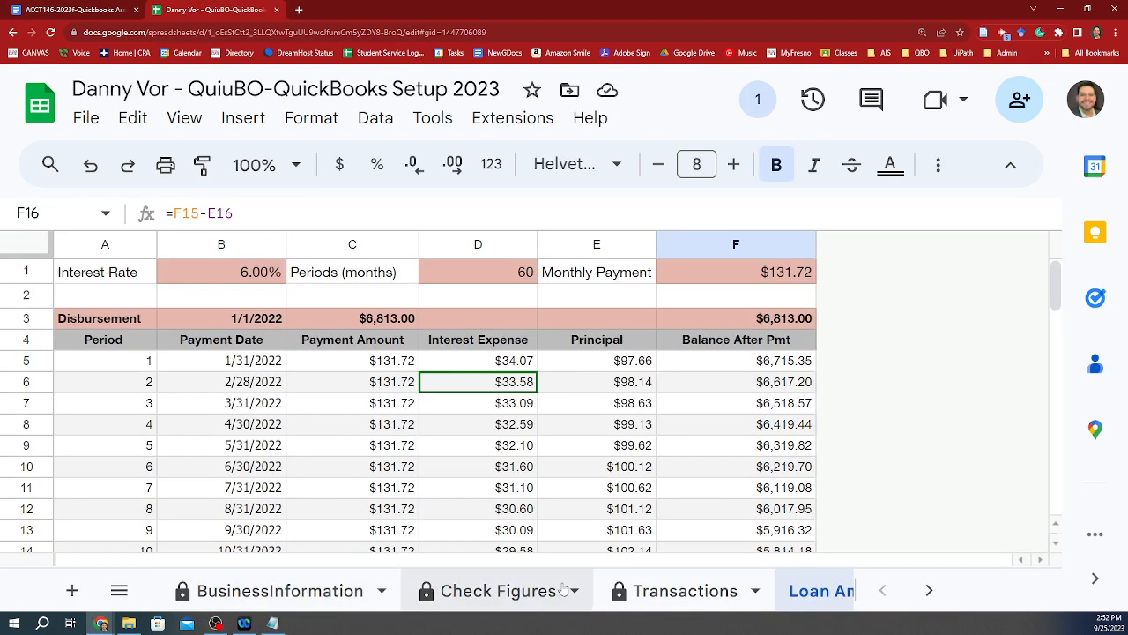
{"action": "left_click", "coordinate": [679, 590]}
{"action": "scroll", "coordinate": [597, 408], "scroll_direction": "down", "scroll_amount": 3}
{"action": "scroll", "coordinate": [597, 407], "scroll_direction": "down", "scroll_amount": 2}
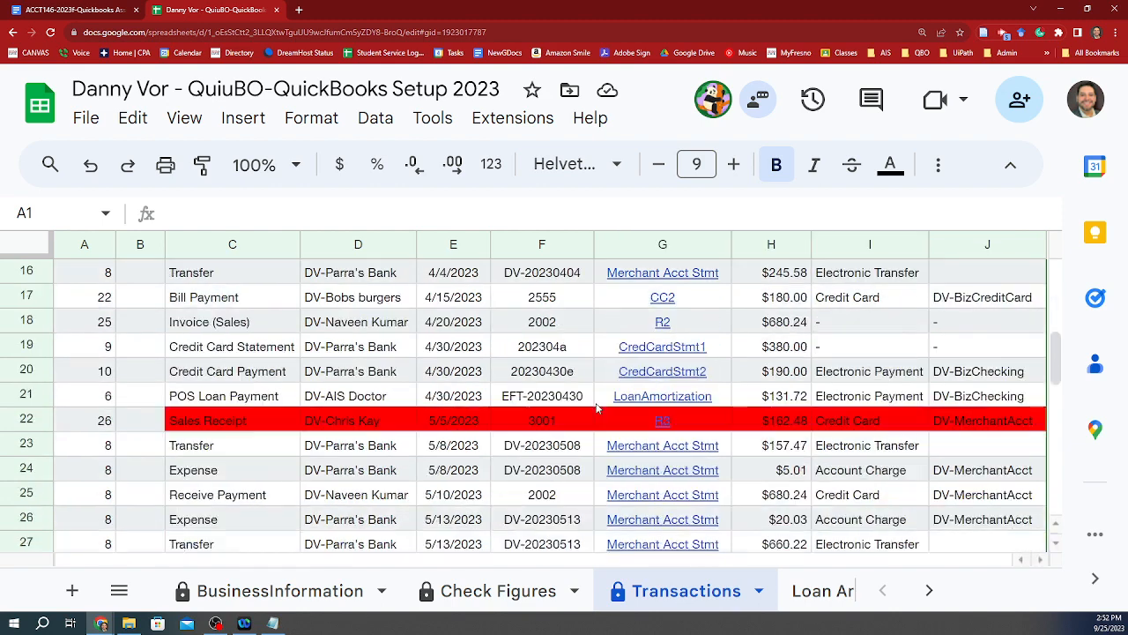
{"action": "scroll", "coordinate": [596, 407], "scroll_direction": "up", "scroll_amount": 5}
{"action": "scroll", "coordinate": [432, 405], "scroll_direction": "down", "scroll_amount": 2}
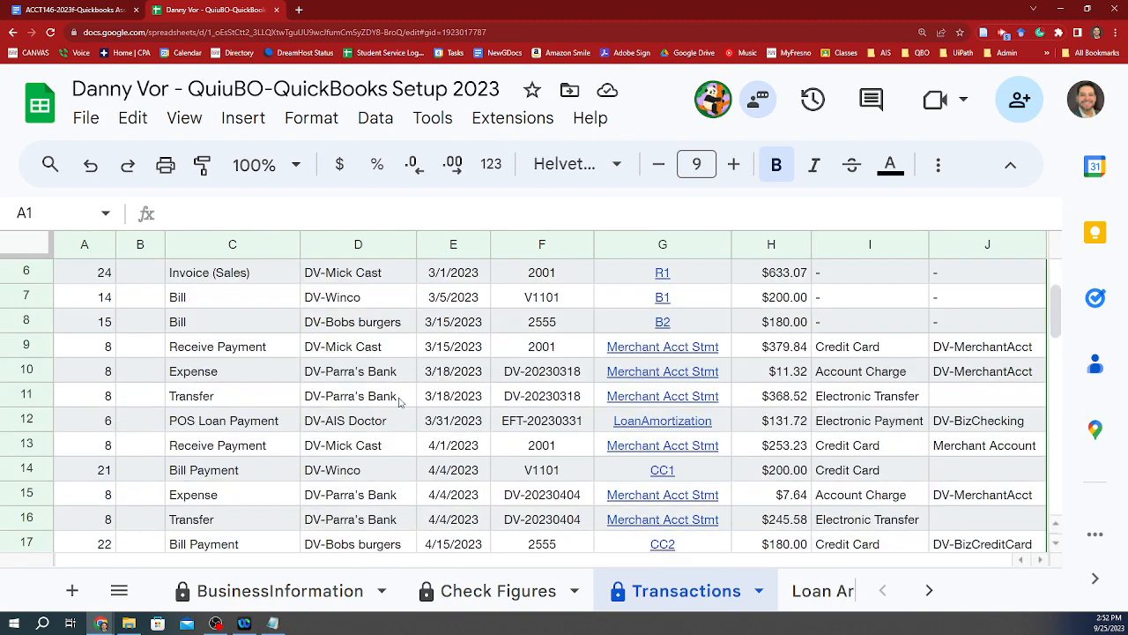
{"action": "scroll", "coordinate": [401, 401], "scroll_direction": "up", "scroll_amount": 2}
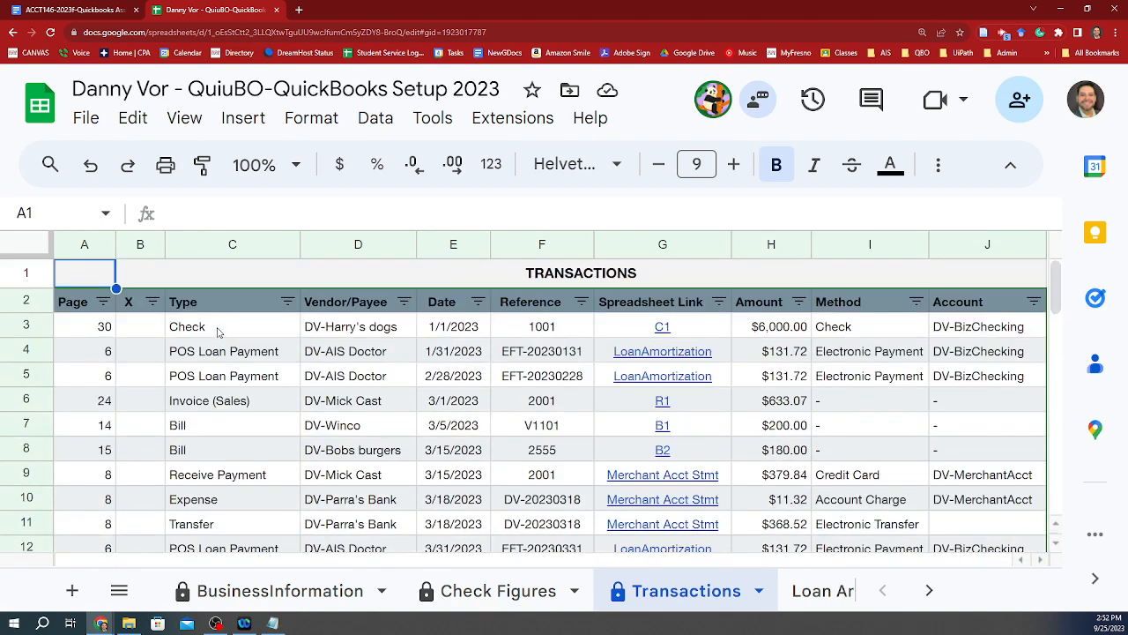
- Review the transaction types, dates and source document links throughout the Transactions sheet
{"action": "scroll", "coordinate": [228, 377], "scroll_direction": "down", "scroll_amount": 3}
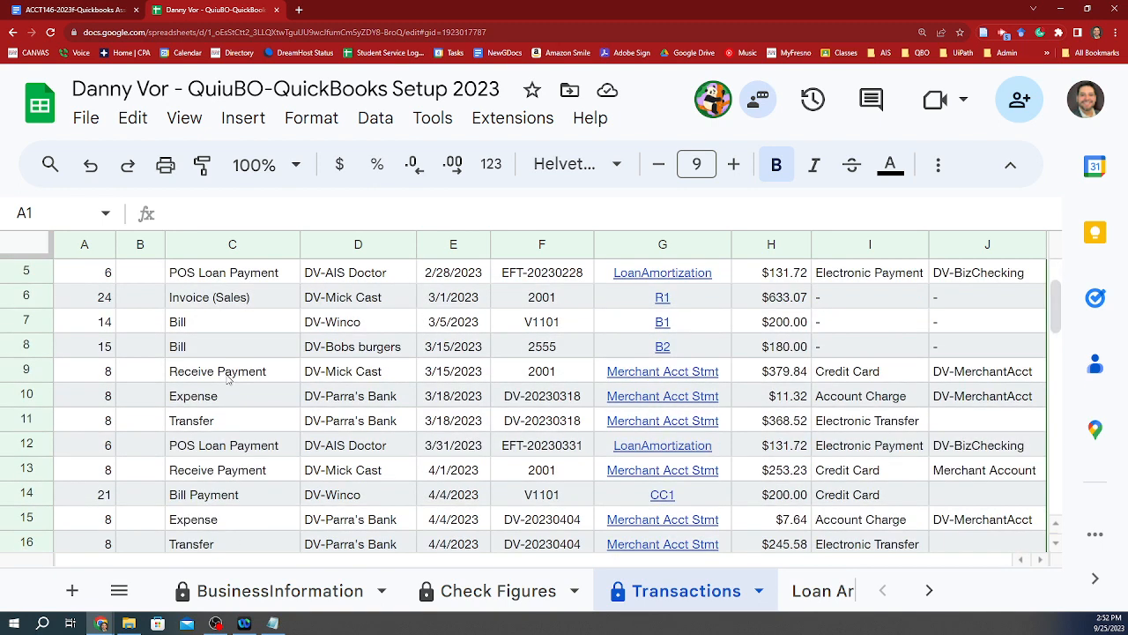
{"action": "scroll", "coordinate": [225, 414], "scroll_direction": "down", "scroll_amount": 2}
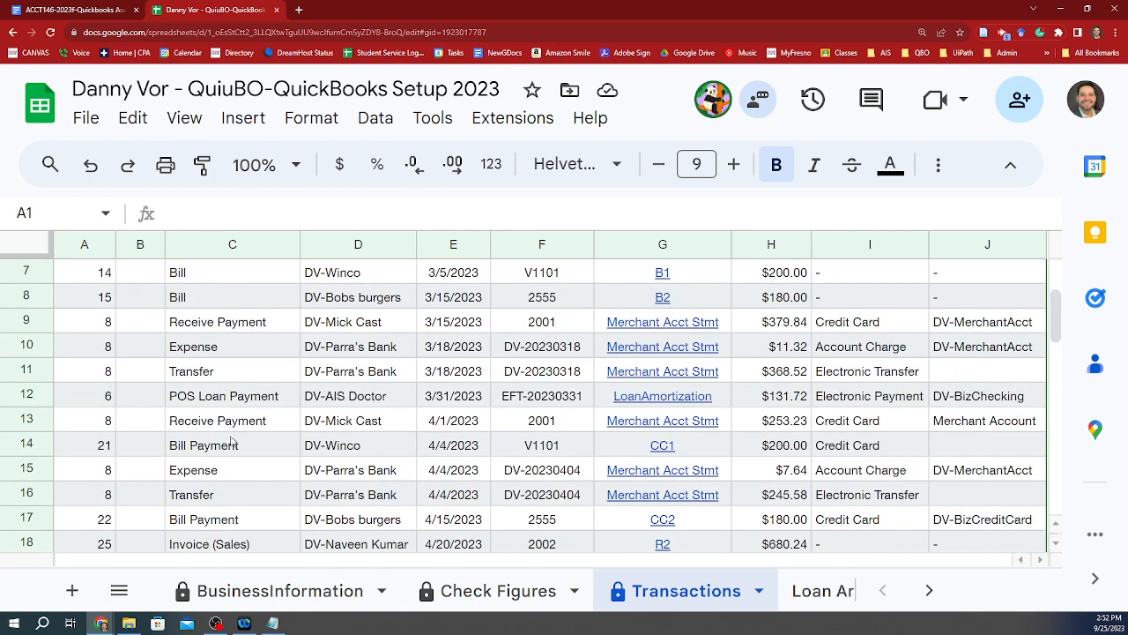
{"action": "scroll", "coordinate": [231, 440], "scroll_direction": "down", "scroll_amount": 5}
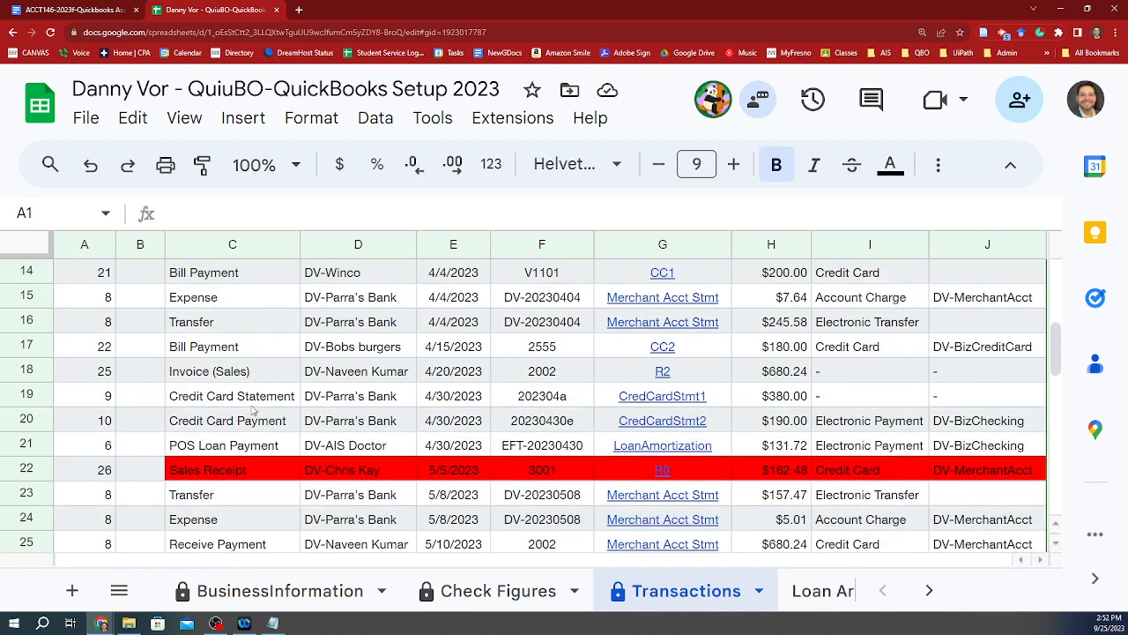
{"action": "scroll", "coordinate": [253, 410], "scroll_direction": "down", "scroll_amount": 4}
{"action": "scroll", "coordinate": [245, 397], "scroll_direction": "down", "scroll_amount": 2}
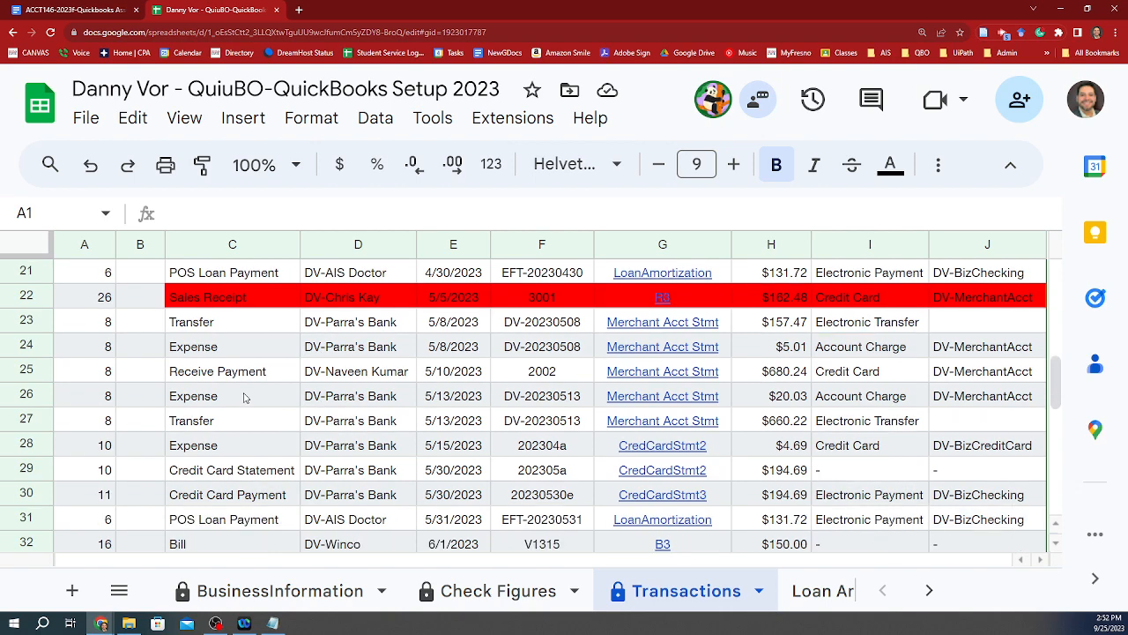
{"action": "scroll", "coordinate": [245, 397], "scroll_direction": "down", "scroll_amount": 8}
{"action": "scroll", "coordinate": [245, 397], "scroll_direction": "up", "scroll_amount": 2}
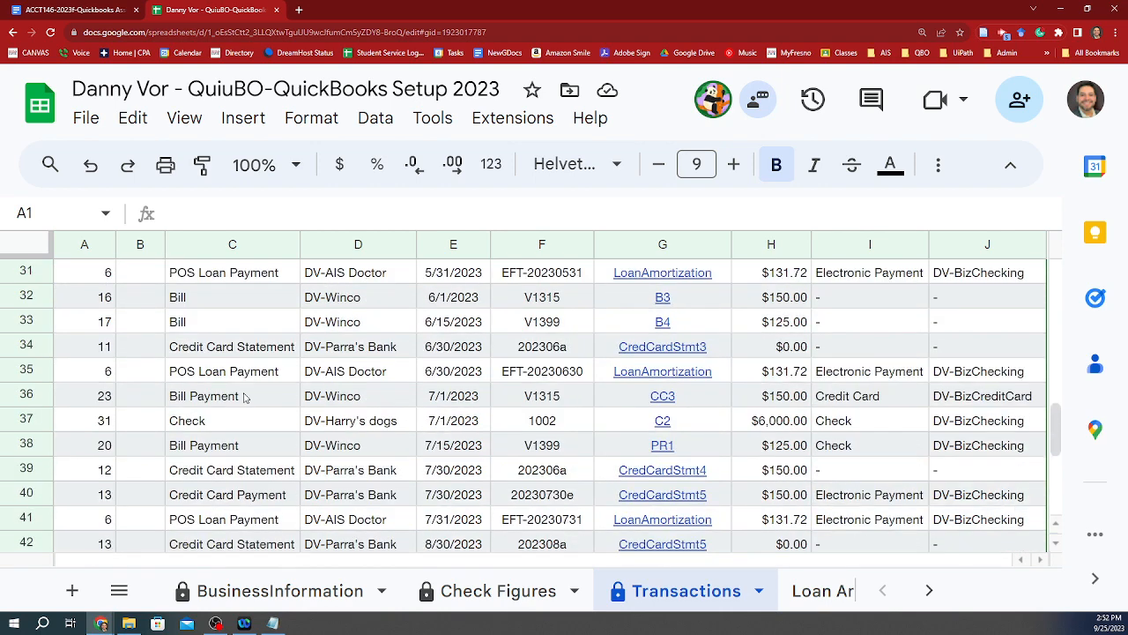
{"action": "scroll", "coordinate": [245, 398], "scroll_direction": "up", "scroll_amount": 10}
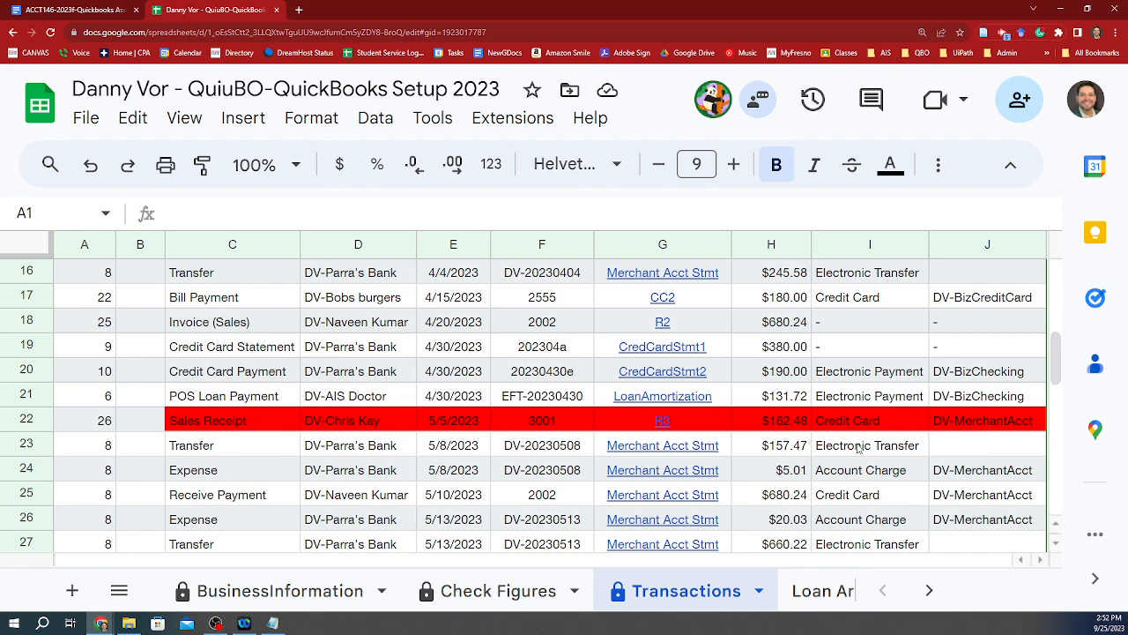
{"action": "scroll", "coordinate": [199, 404], "scroll_direction": "up", "scroll_amount": 10}
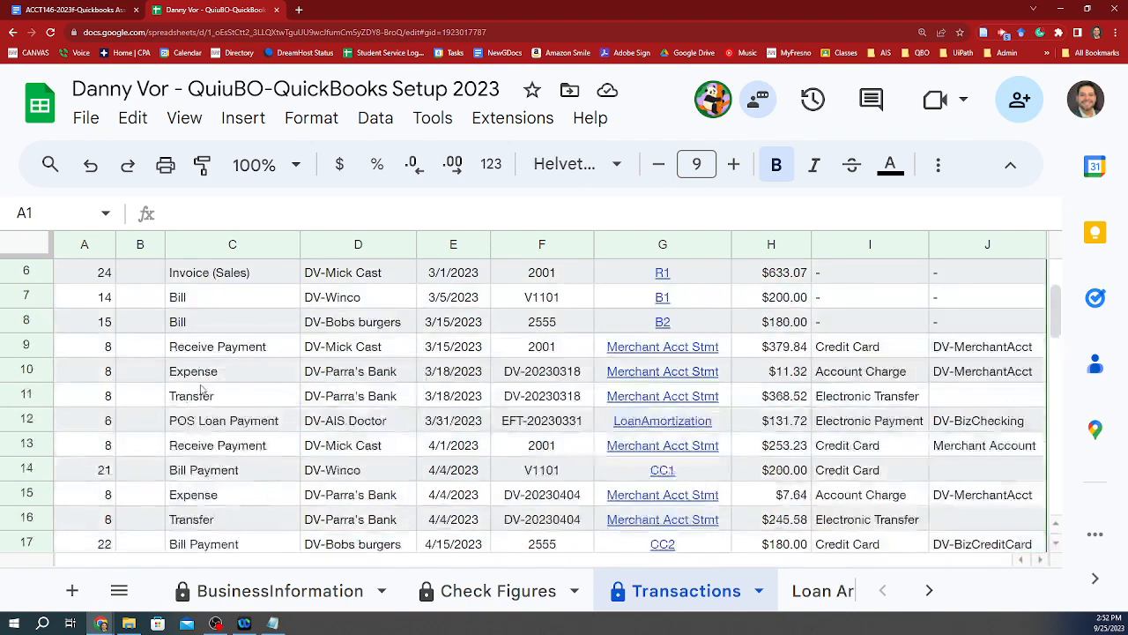
{"action": "scroll", "coordinate": [201, 388], "scroll_direction": "down", "scroll_amount": 1}
{"action": "scroll", "coordinate": [201, 388], "scroll_direction": "up", "scroll_amount": 1}
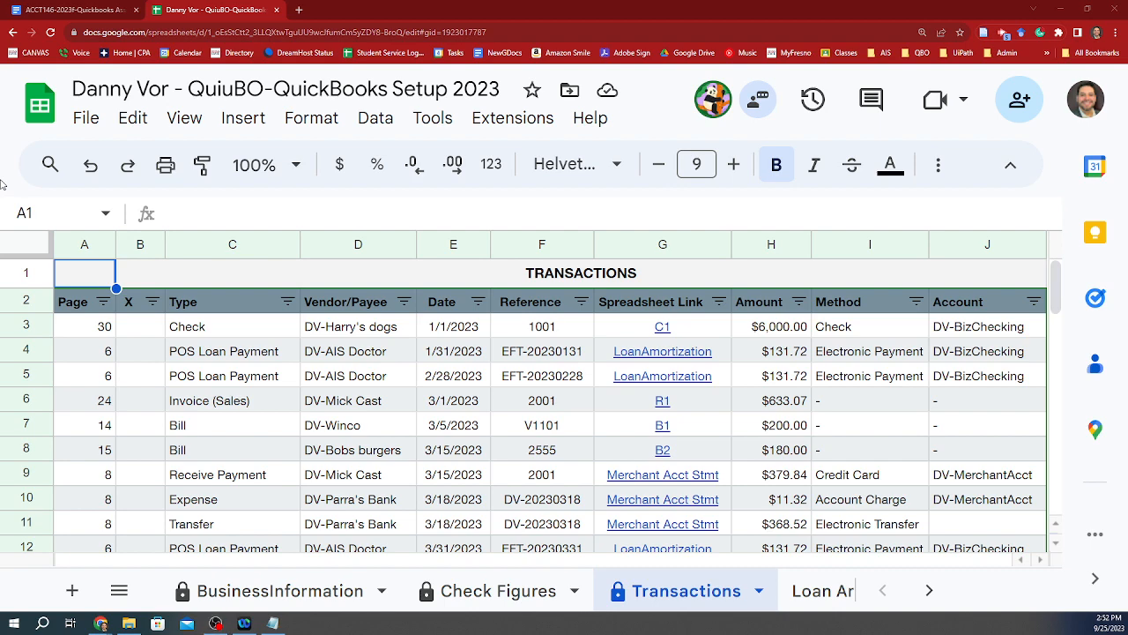
- Return to the QuickBooks assignment document and look over the Bills section under Step 13
{"action": "left_click", "coordinate": [59, 11]}
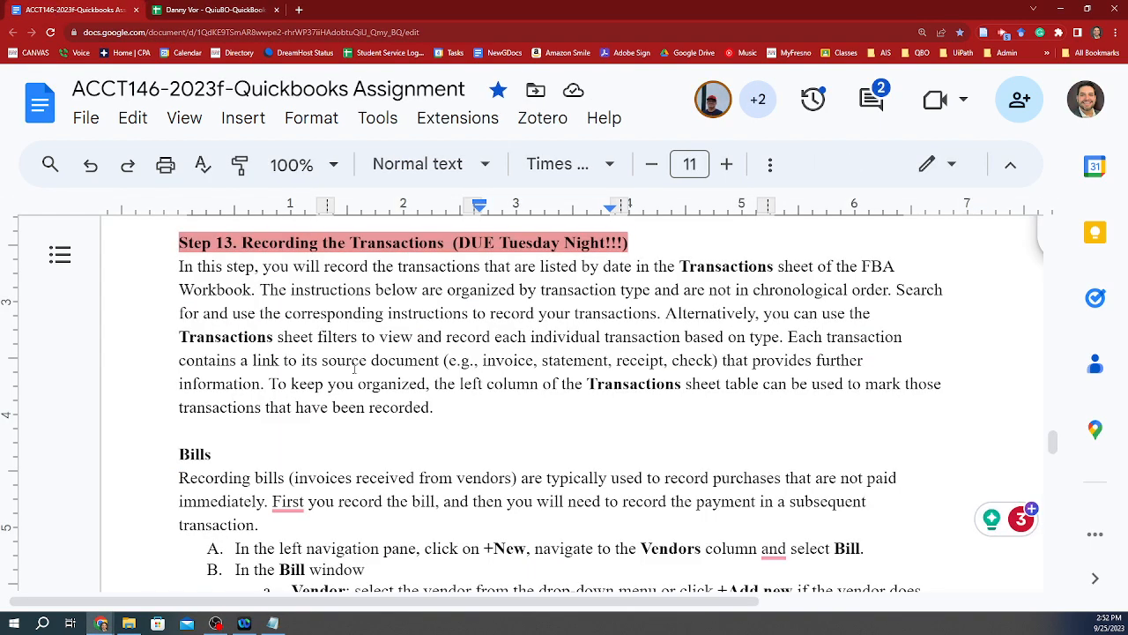
{"action": "scroll", "coordinate": [345, 387], "scroll_direction": "down", "scroll_amount": 1}
{"action": "scroll", "coordinate": [346, 388], "scroll_direction": "down", "scroll_amount": 3}
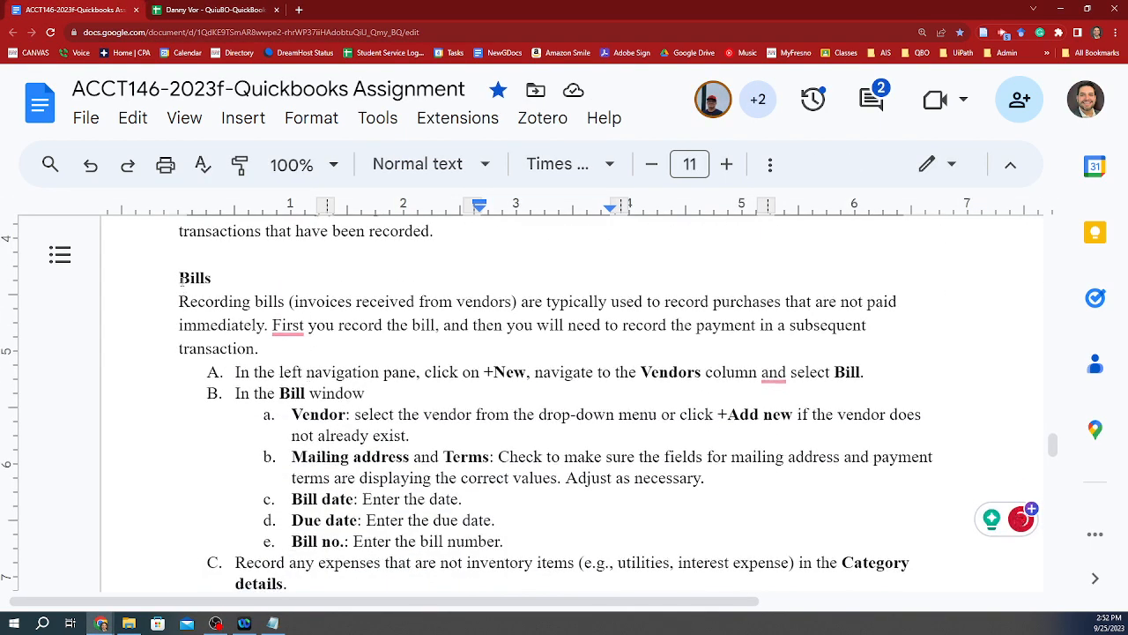
{"action": "left_click_drag", "start_coordinate": [179, 278], "coordinate": [399, 520]}
{"action": "scroll", "coordinate": [401, 522], "scroll_direction": "down", "scroll_amount": 3}
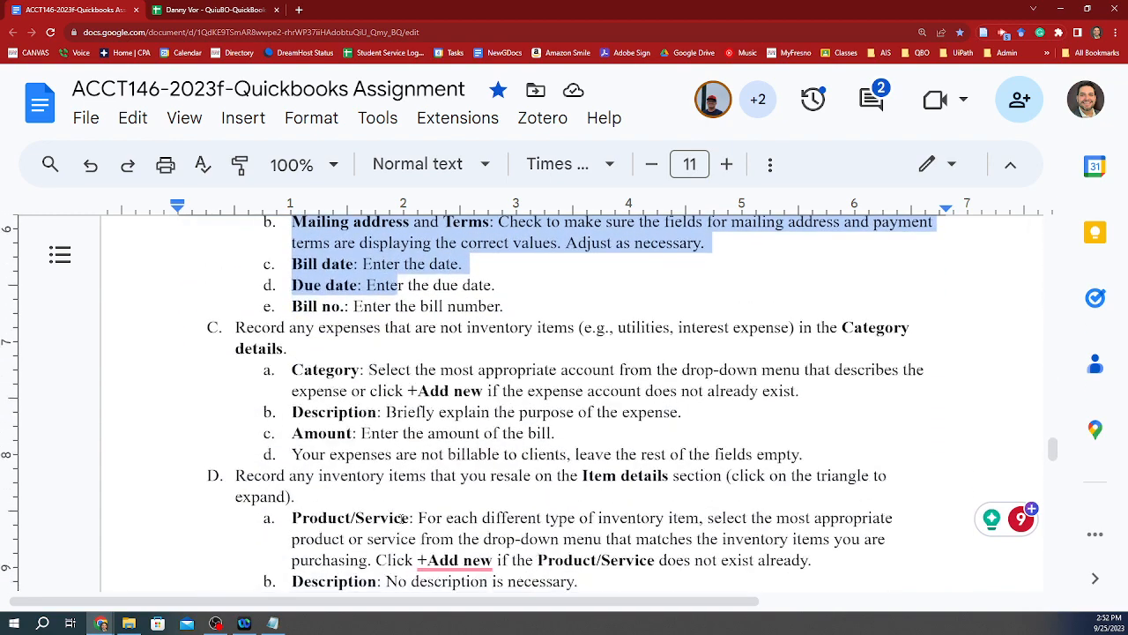
{"action": "scroll", "coordinate": [401, 521], "scroll_direction": "up", "scroll_amount": 3}
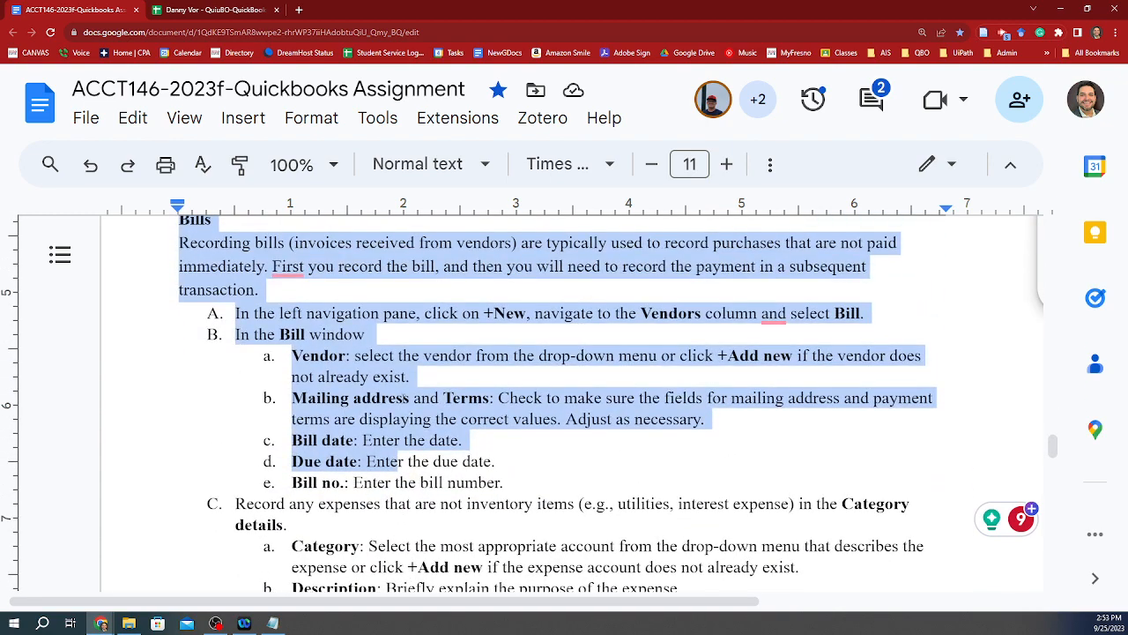
{"action": "left_click", "coordinate": [411, 397]}
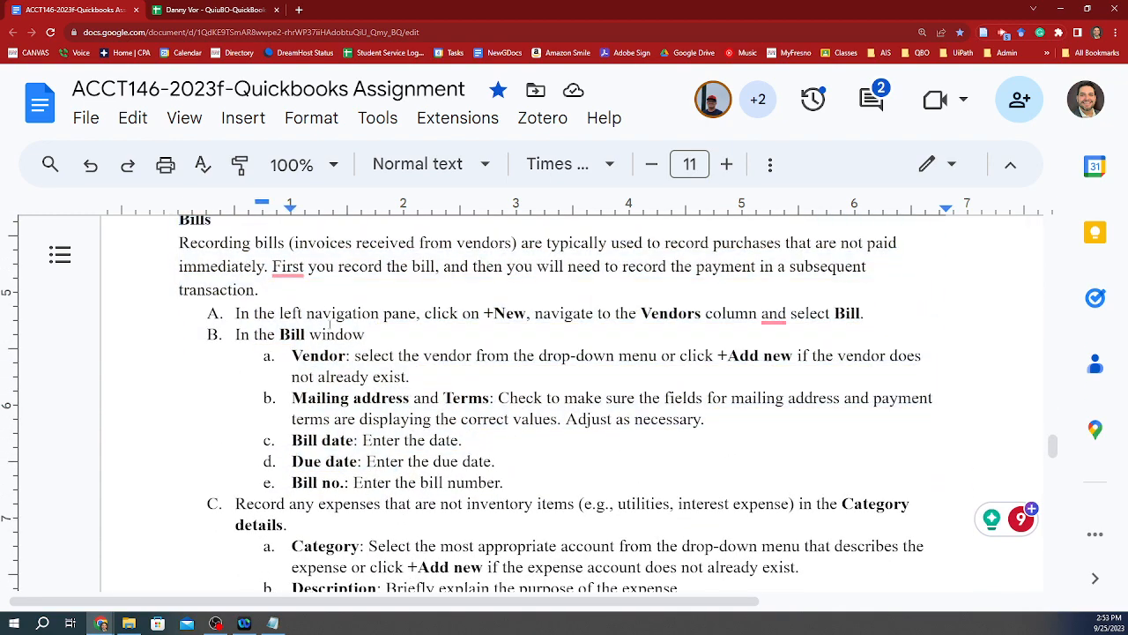
- Read the Bill window instructions for the vendor, mailing address, terms, bill date and due date
{"action": "left_click", "coordinate": [319, 313]}
{"action": "scroll", "coordinate": [361, 370], "scroll_direction": "down", "scroll_amount": 1}
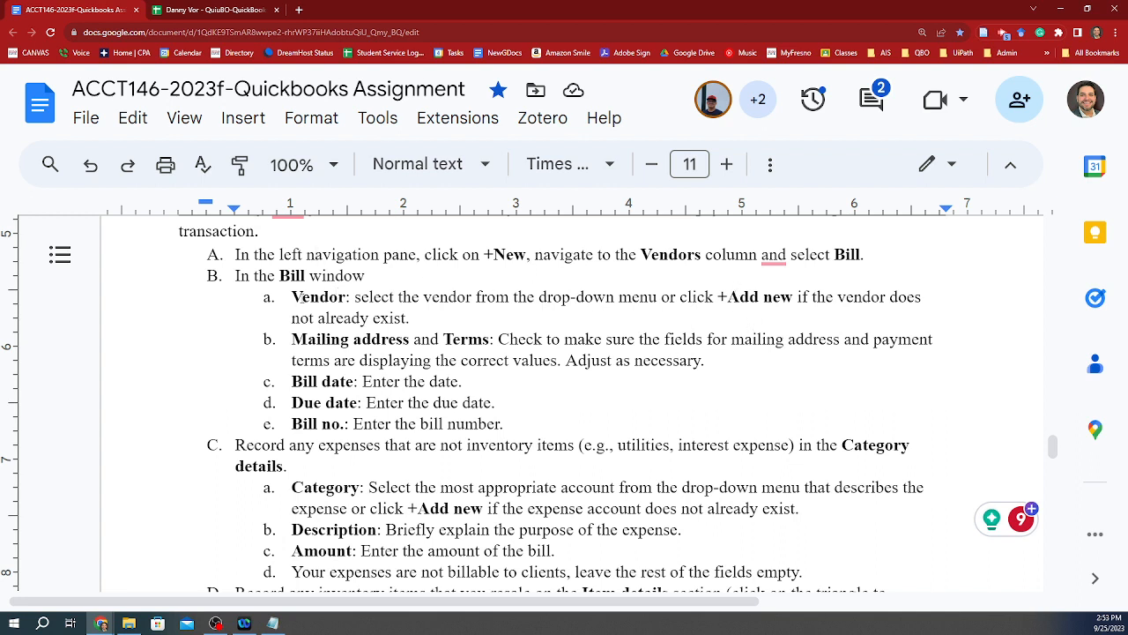
{"action": "left_click_drag", "start_coordinate": [290, 297], "coordinate": [417, 318]}
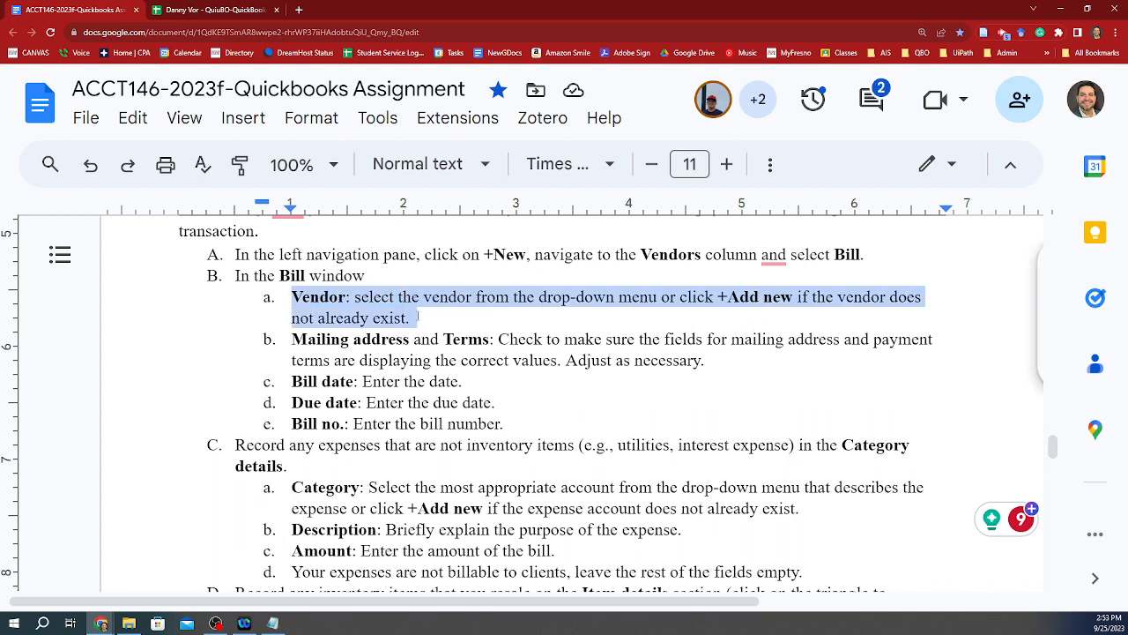
{"action": "scroll", "coordinate": [390, 335], "scroll_direction": "down", "scroll_amount": 1}
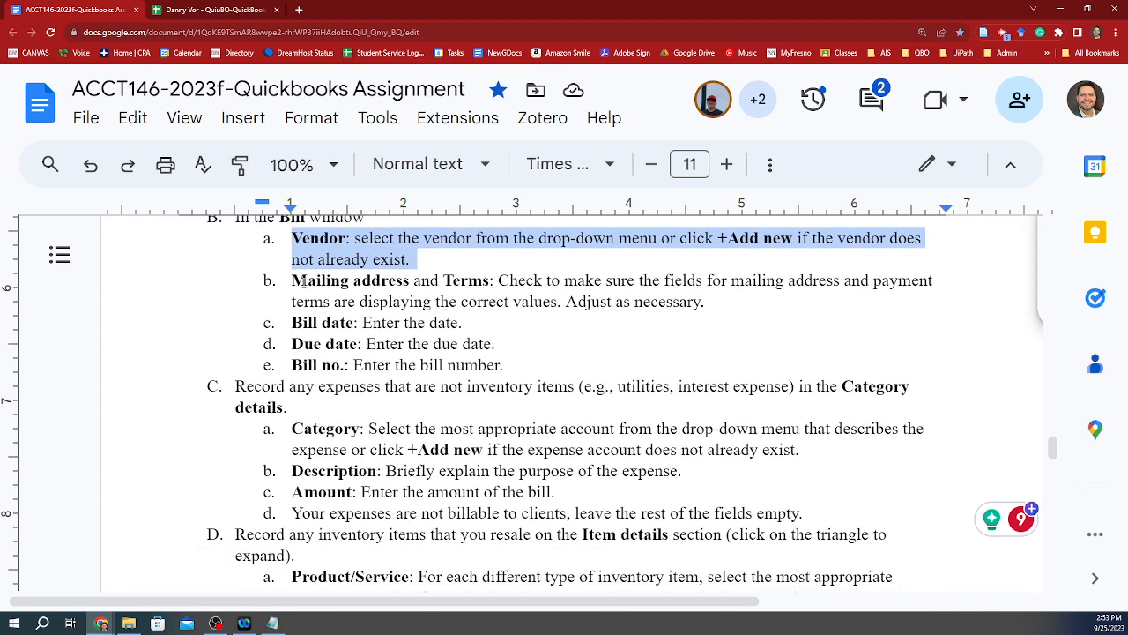
{"action": "left_click_drag", "start_coordinate": [293, 283], "coordinate": [465, 344]}
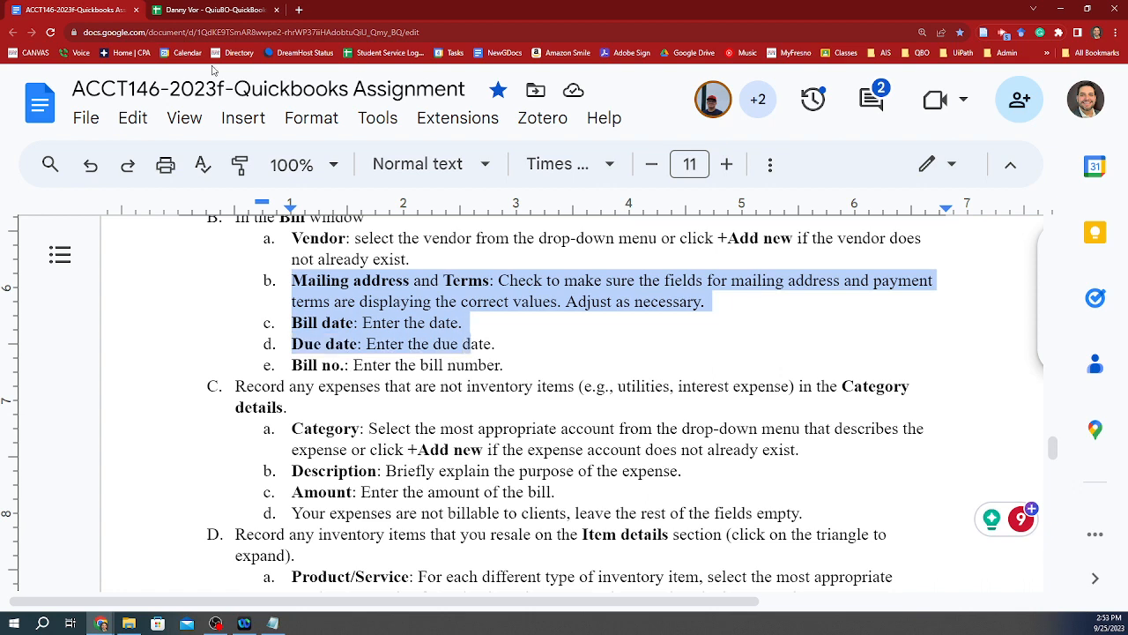
- Switch back to the workbook and open the linked source document B1 for the DV-Winco bill V1101, with the page zoomed out
{"action": "left_click", "coordinate": [221, 13]}
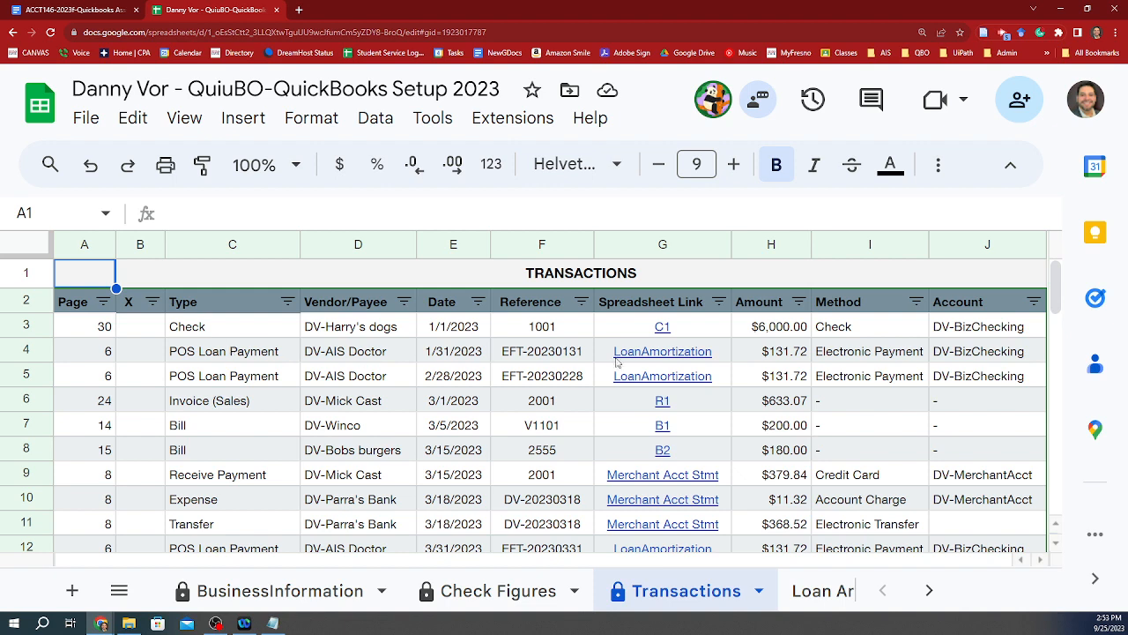
{"action": "mouse_move", "coordinate": [657, 329]}
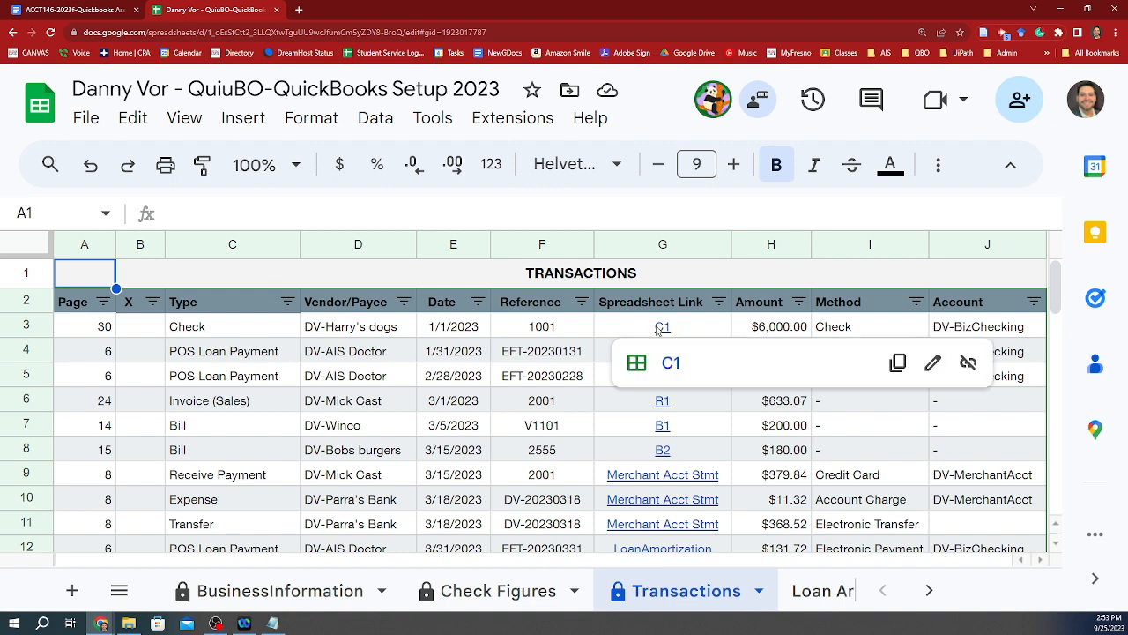
{"action": "left_click", "coordinate": [262, 431]}
{"action": "left_click", "coordinate": [536, 429]}
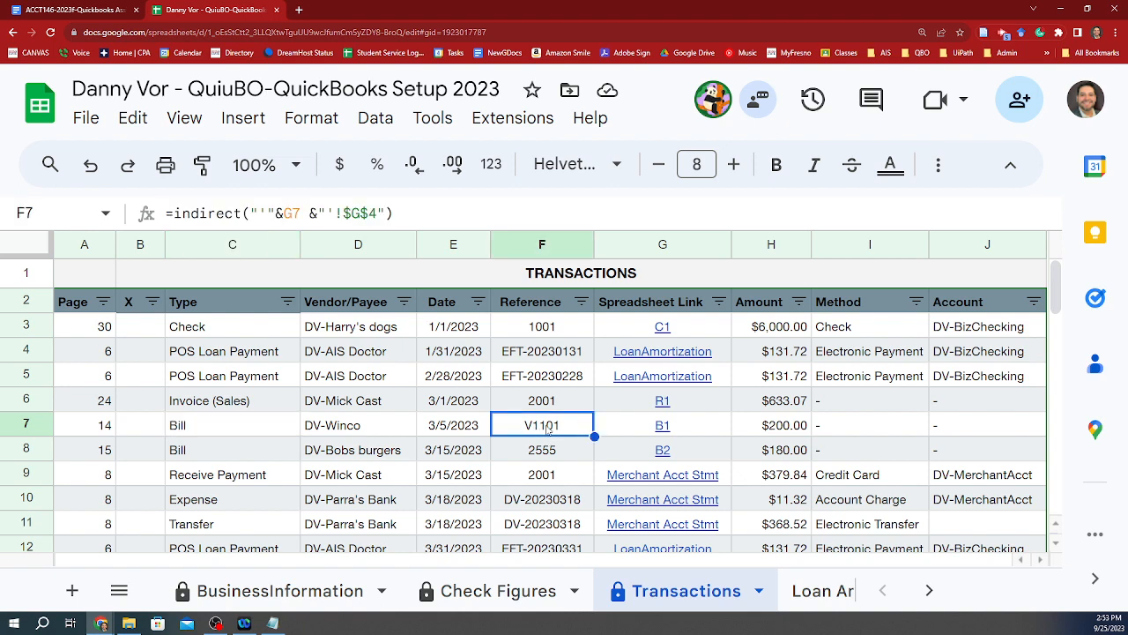
{"action": "left_click", "coordinate": [657, 429]}
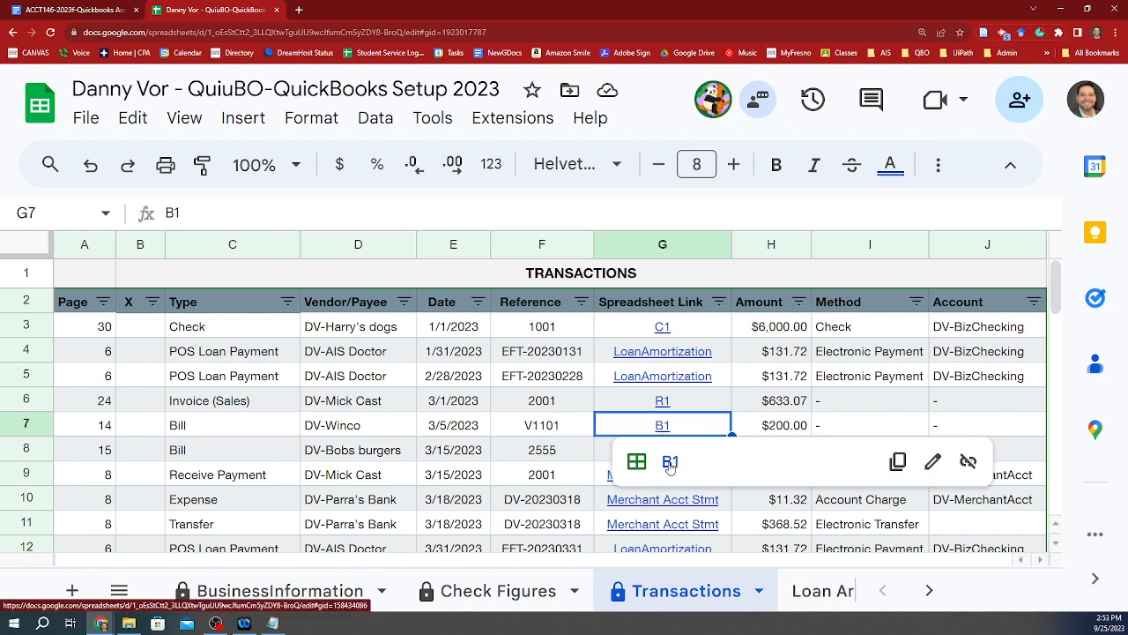
{"action": "left_click", "coordinate": [670, 463]}
{"action": "key", "text": "ctrl+minus"}
{"action": "key", "text": "ctrl+minus"}
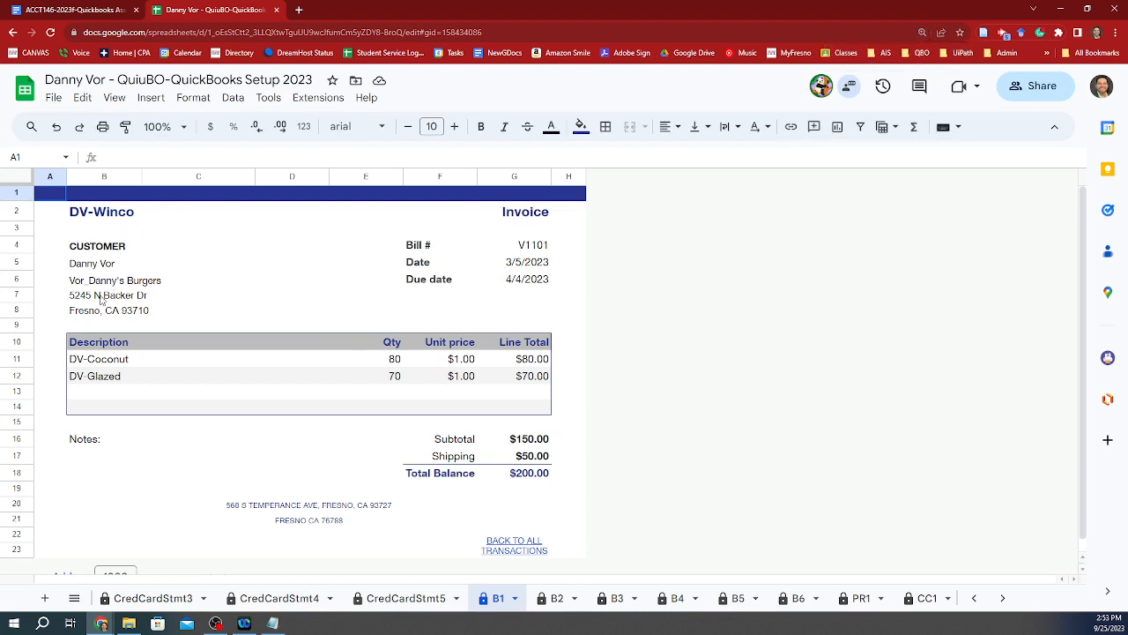
- Examine the vendor, the item descriptions, and the quantities and unit prices on the B1 invoice
{"action": "left_click", "coordinate": [111, 217]}
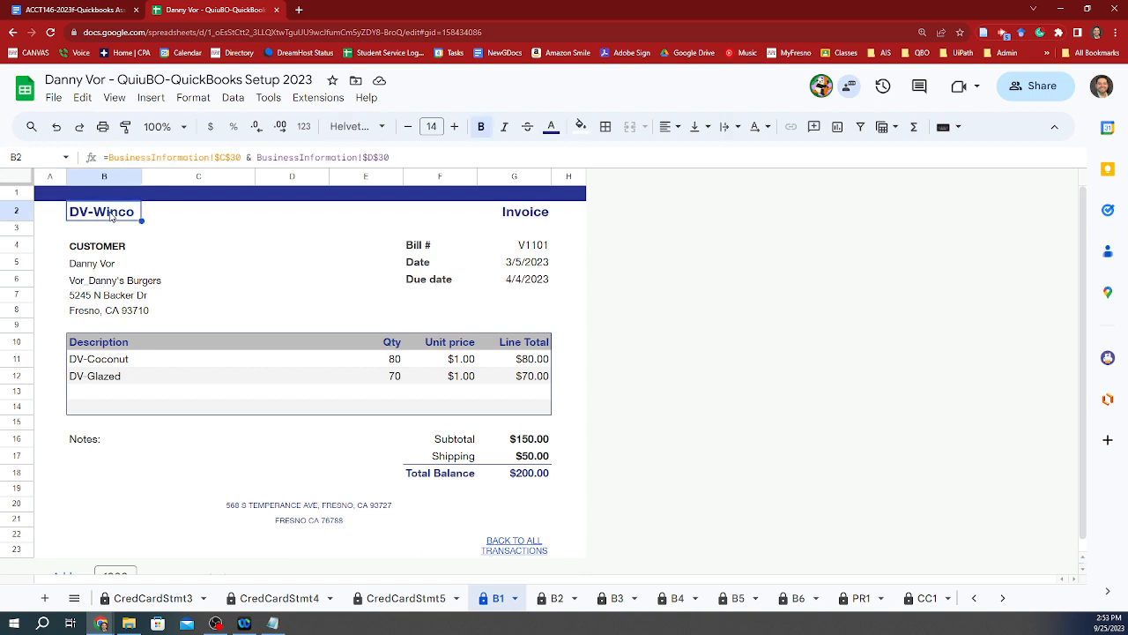
{"action": "left_click", "coordinate": [125, 361]}
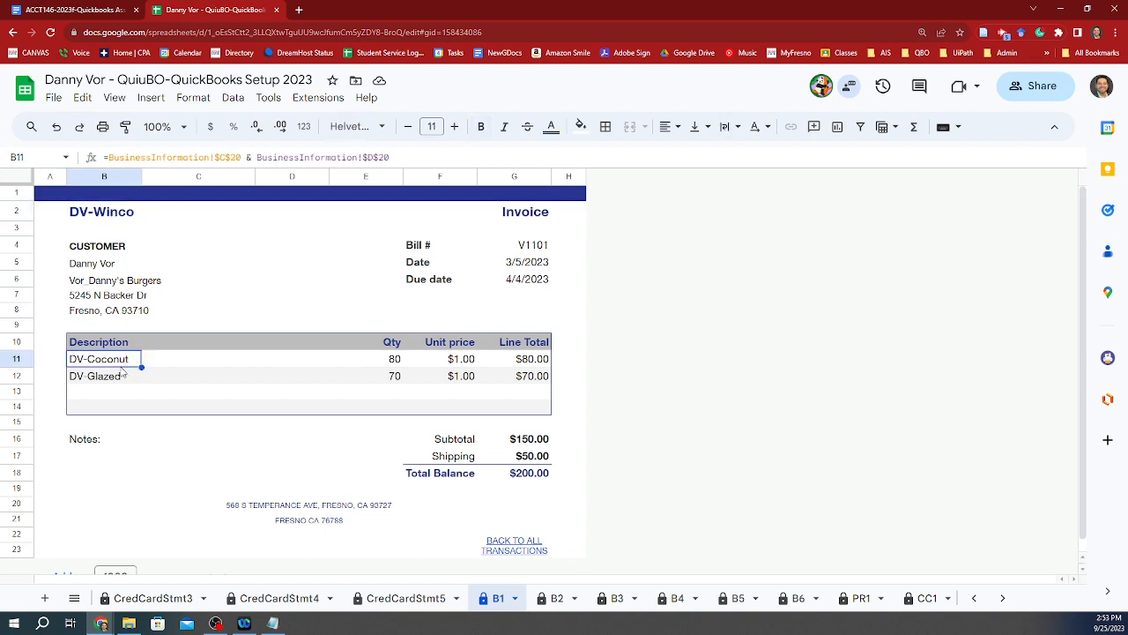
{"action": "left_click", "coordinate": [121, 379]}
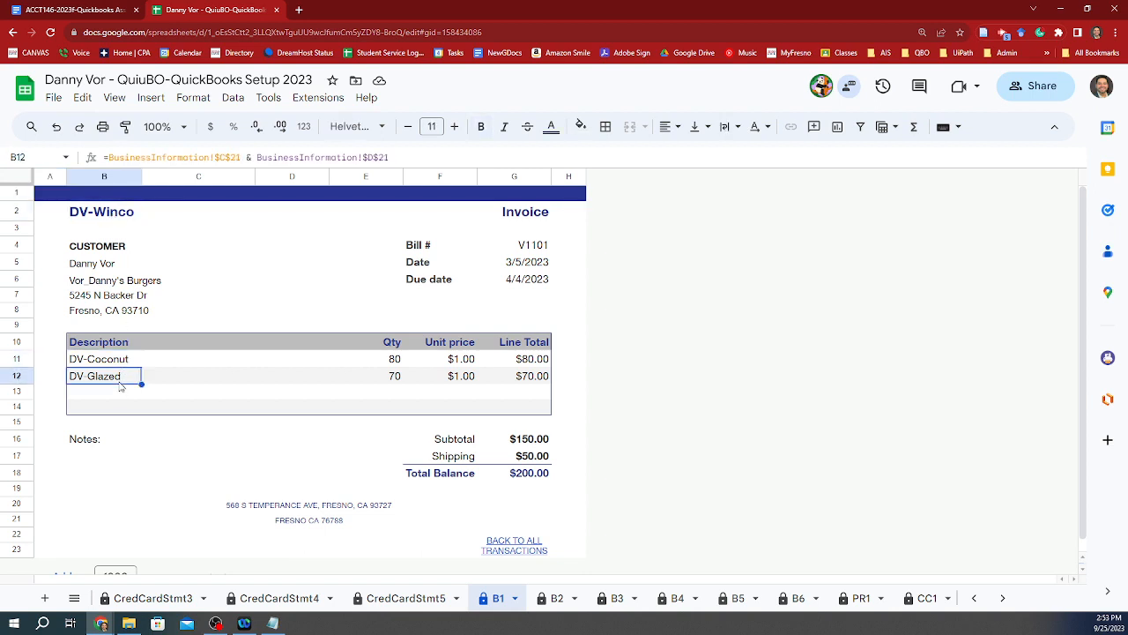
{"action": "left_click", "coordinate": [125, 224]}
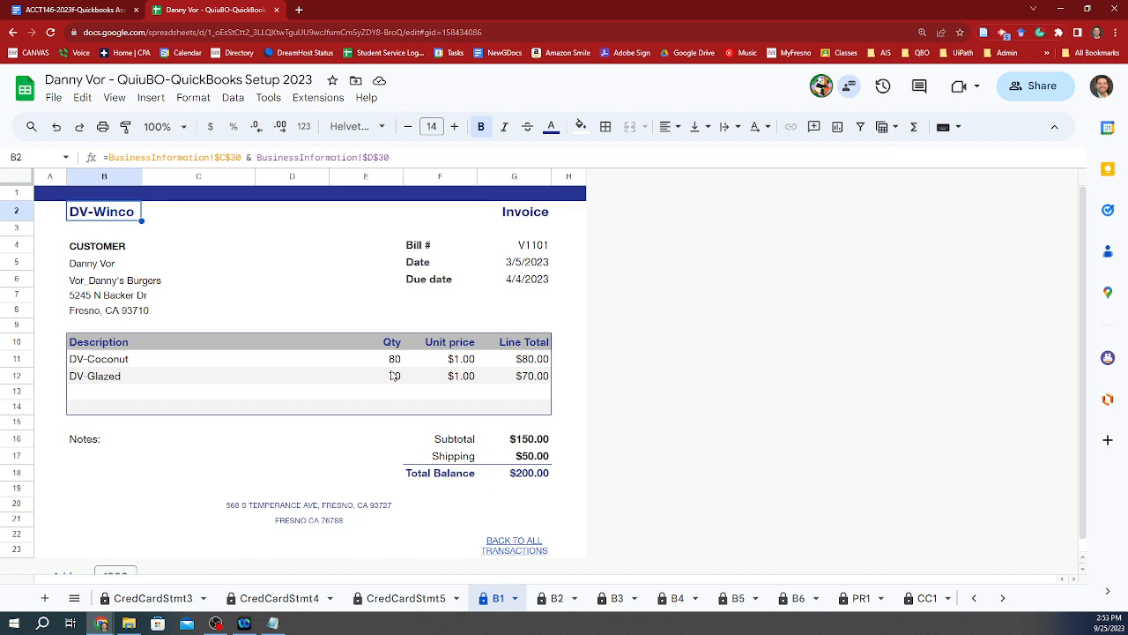
{"action": "left_click_drag", "start_coordinate": [401, 346], "coordinate": [456, 389]}
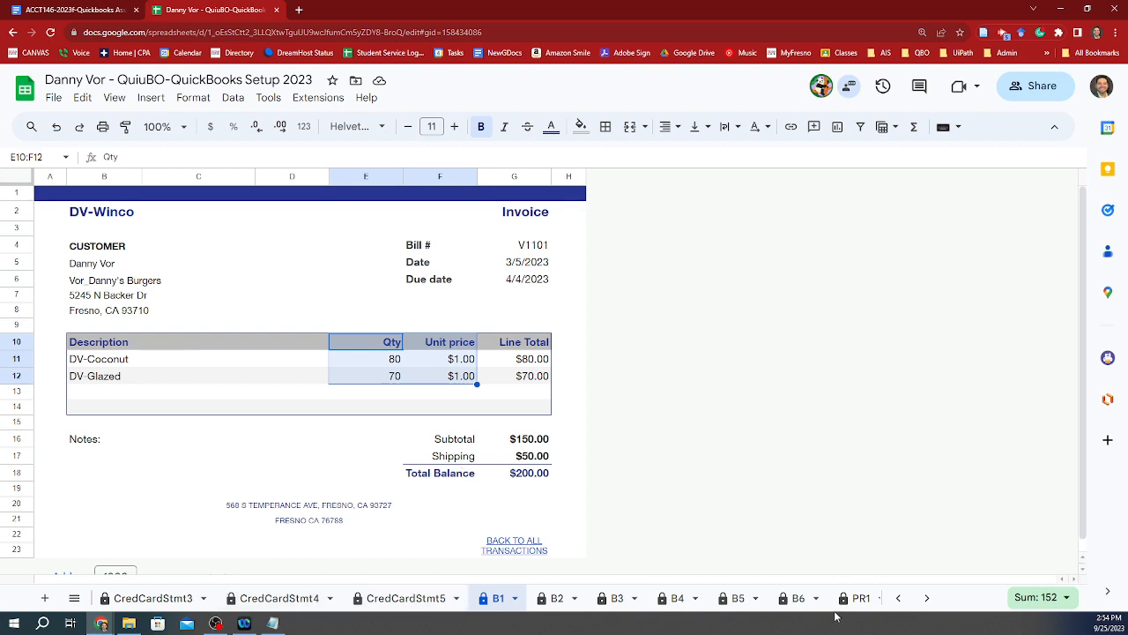
- Return to the Transactions sheet and filter the Type column to Bill only, suppressing the edit warning for 5 minutes
{"action": "left_click", "coordinate": [519, 551]}
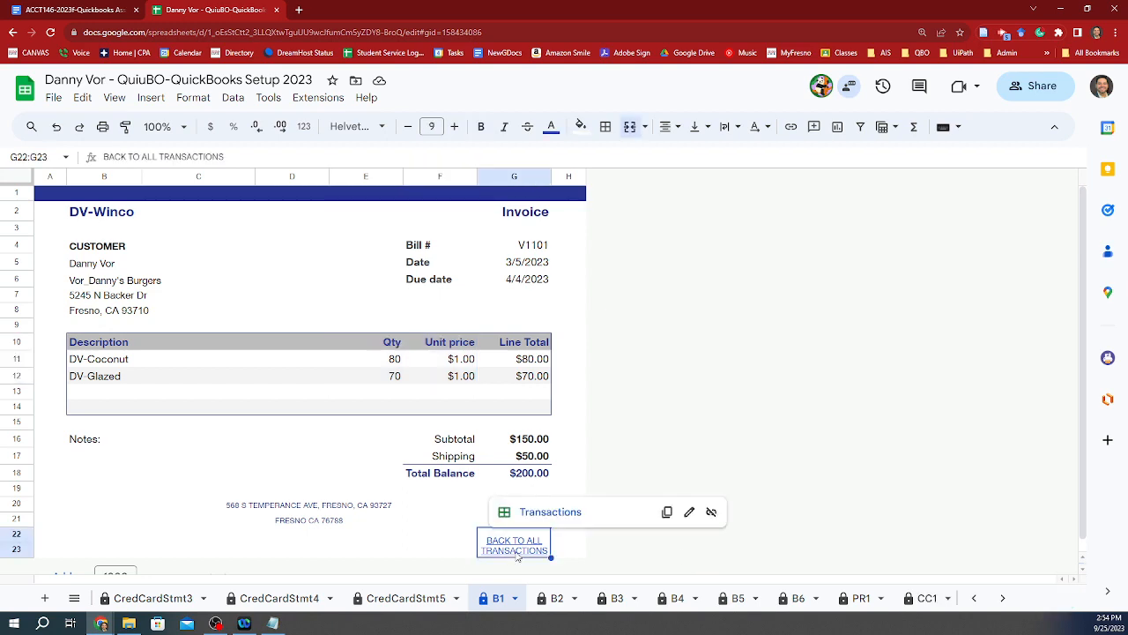
{"action": "left_click", "coordinate": [546, 512]}
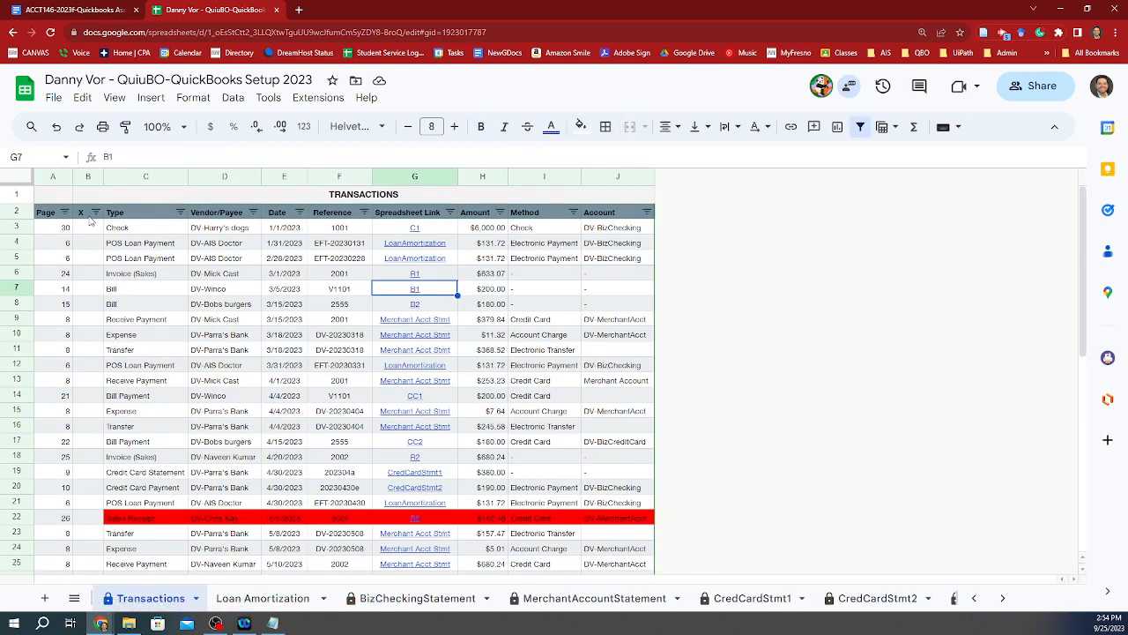
{"action": "left_click", "coordinate": [180, 213]}
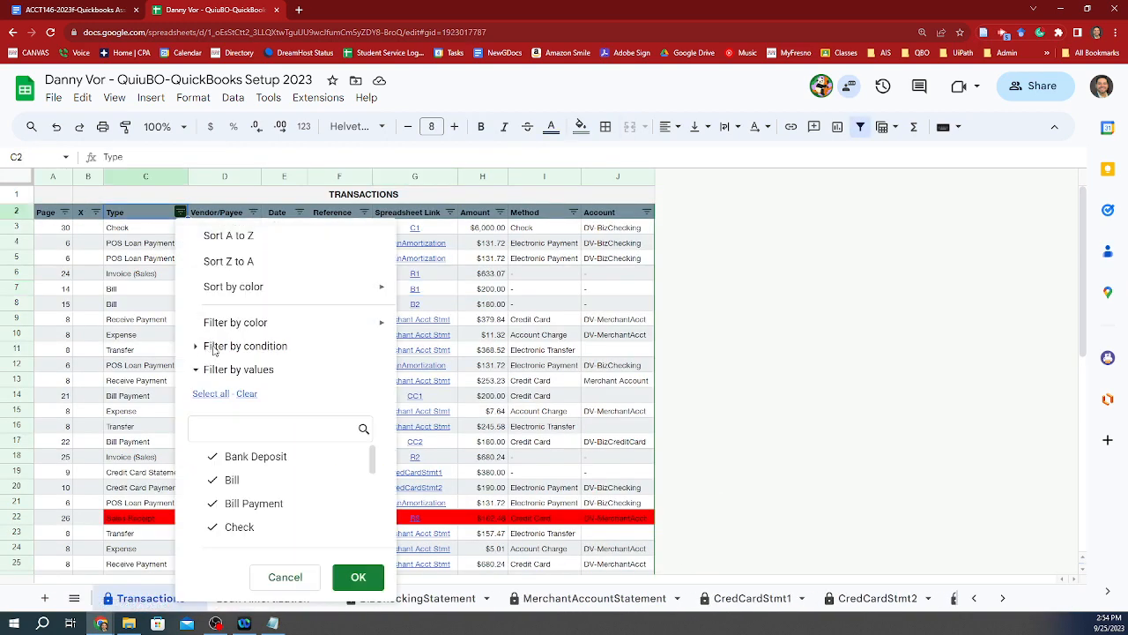
{"action": "left_click", "coordinate": [245, 394]}
{"action": "left_click", "coordinate": [231, 480]}
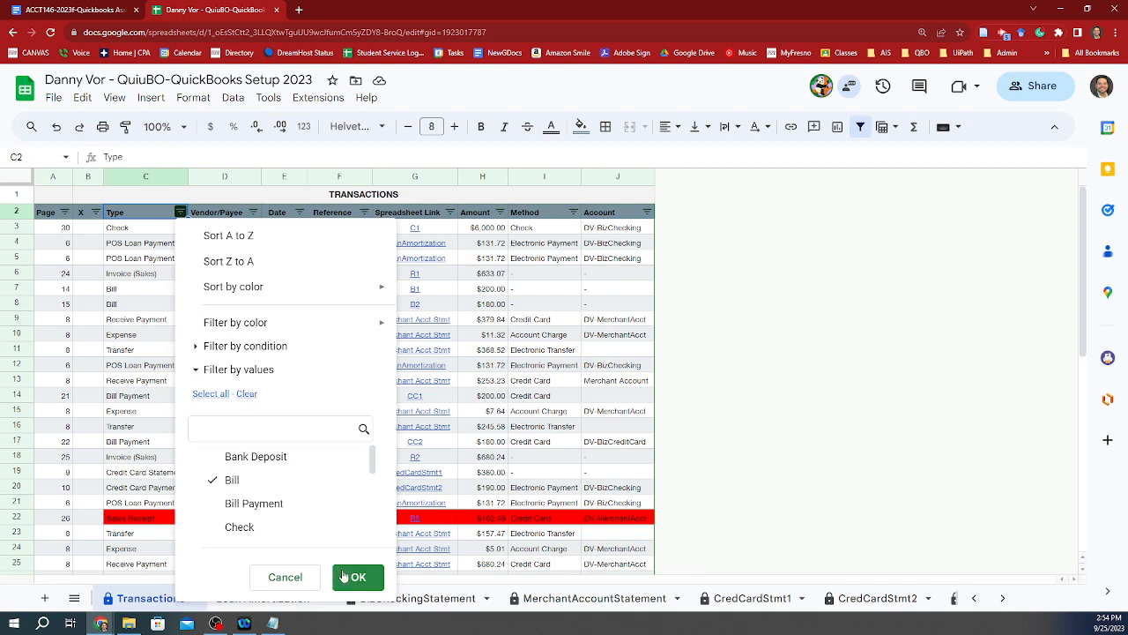
{"action": "left_click", "coordinate": [348, 577]}
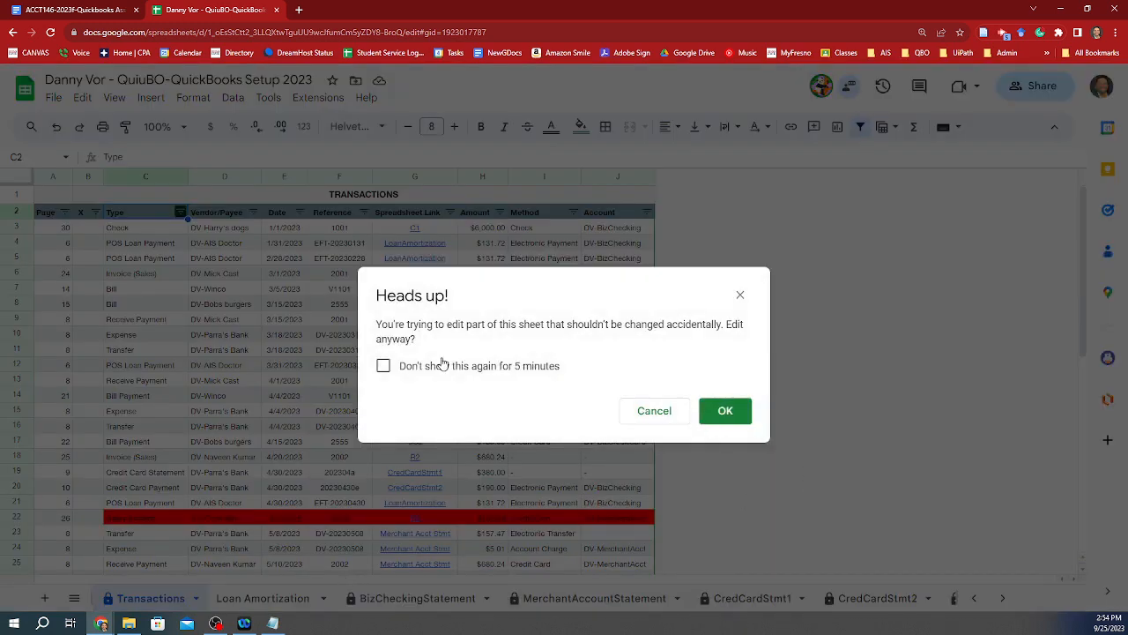
{"action": "left_click", "coordinate": [383, 366]}
{"action": "left_click", "coordinate": [746, 414]}
- Try marking the DV-Winco bill V1101 with x in the X column and undo the entry
{"action": "left_click", "coordinate": [88, 228]}
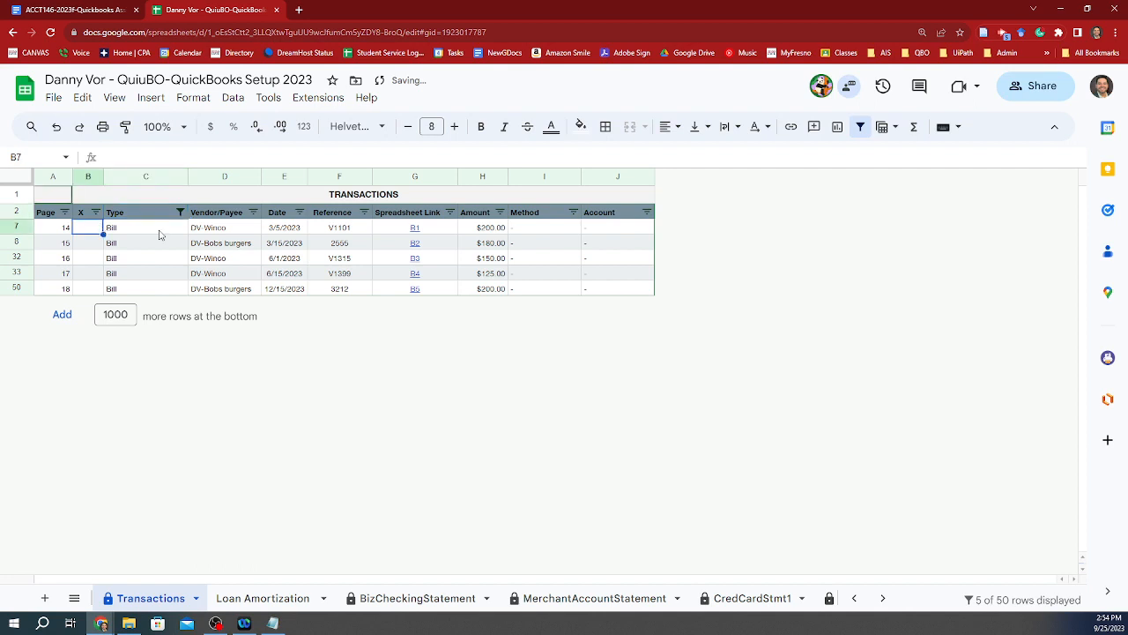
{"action": "mouse_move", "coordinate": [450, 320]}
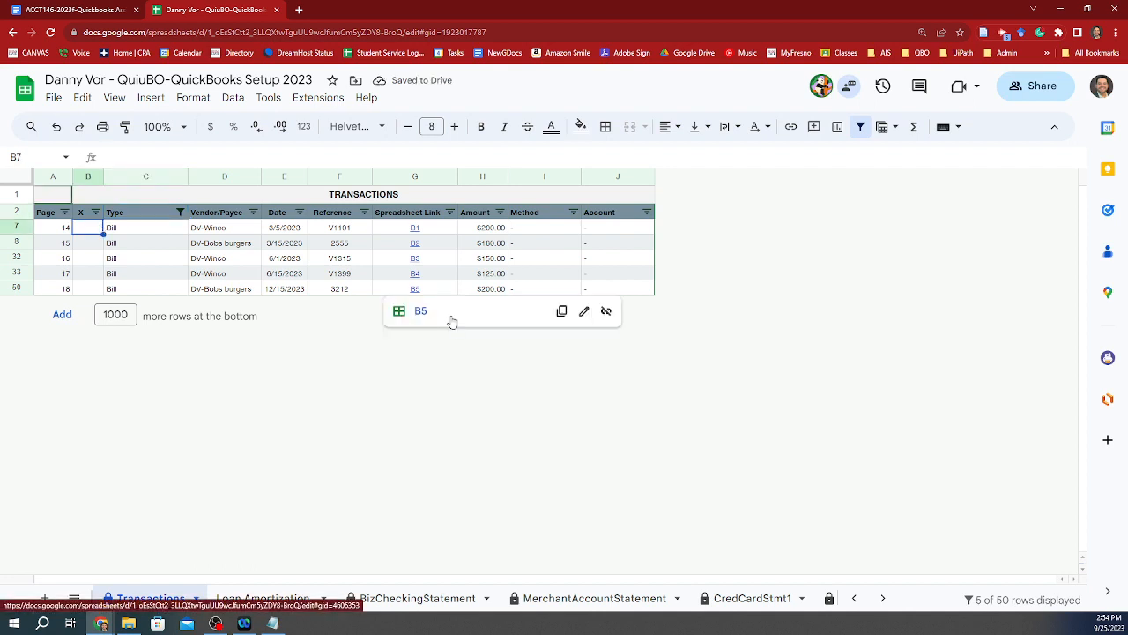
{"action": "type", "text": "x"}
{"action": "key", "text": "Return"}
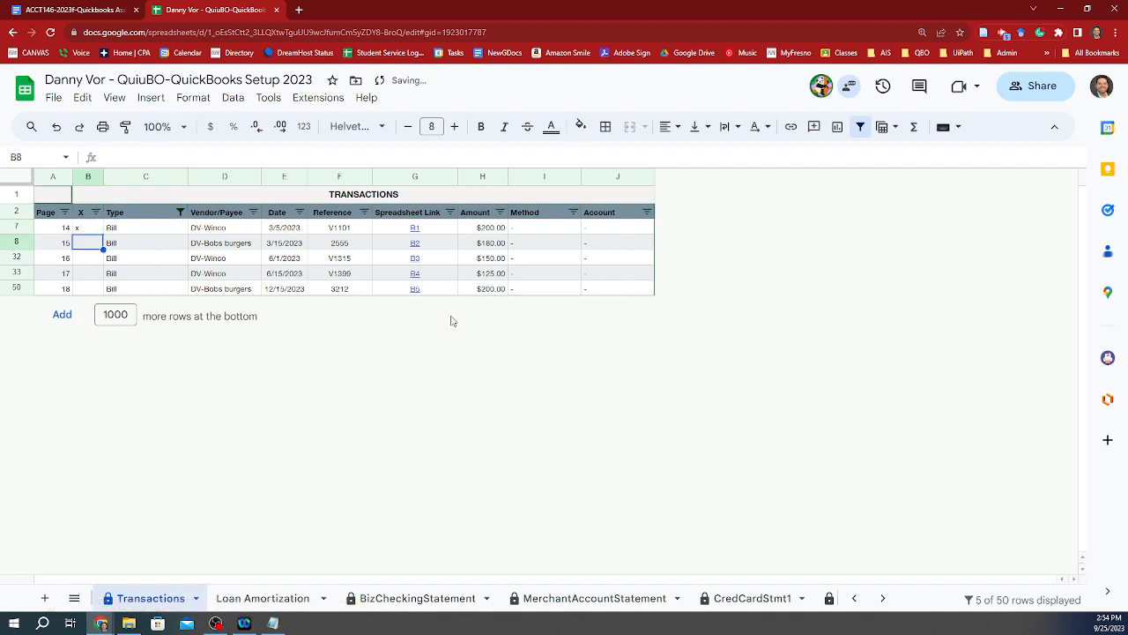
{"action": "key", "text": "ctrl+z"}
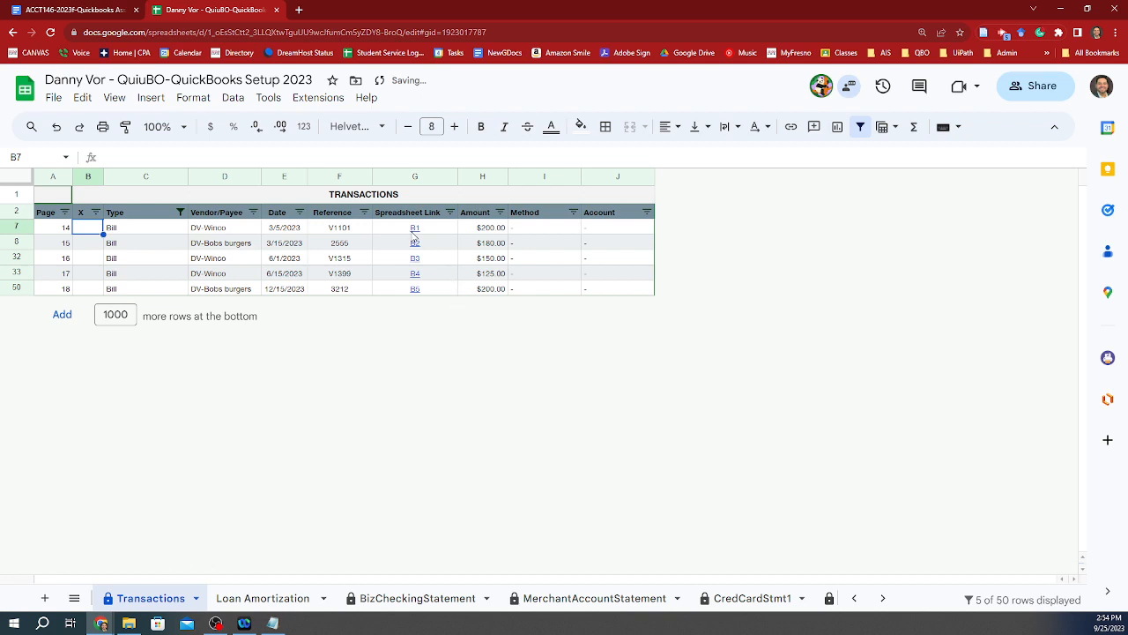
- Open the linked source document B1 for the DV-Winco bill V1101 and check the vendor name
{"action": "mouse_move", "coordinate": [415, 237]}
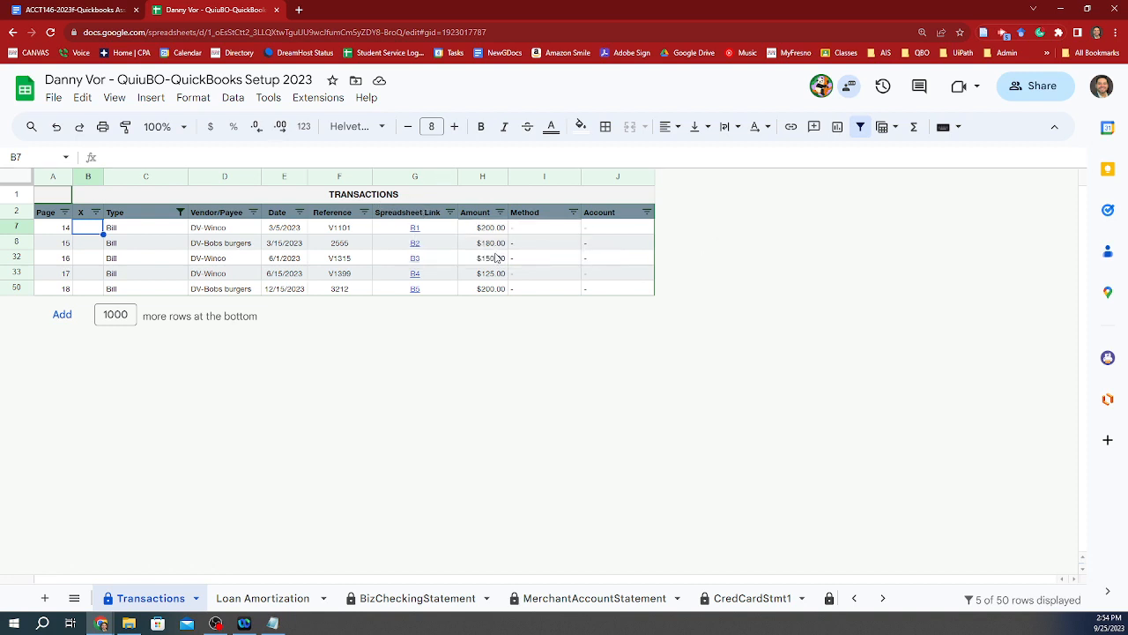
{"action": "left_click", "coordinate": [413, 228]}
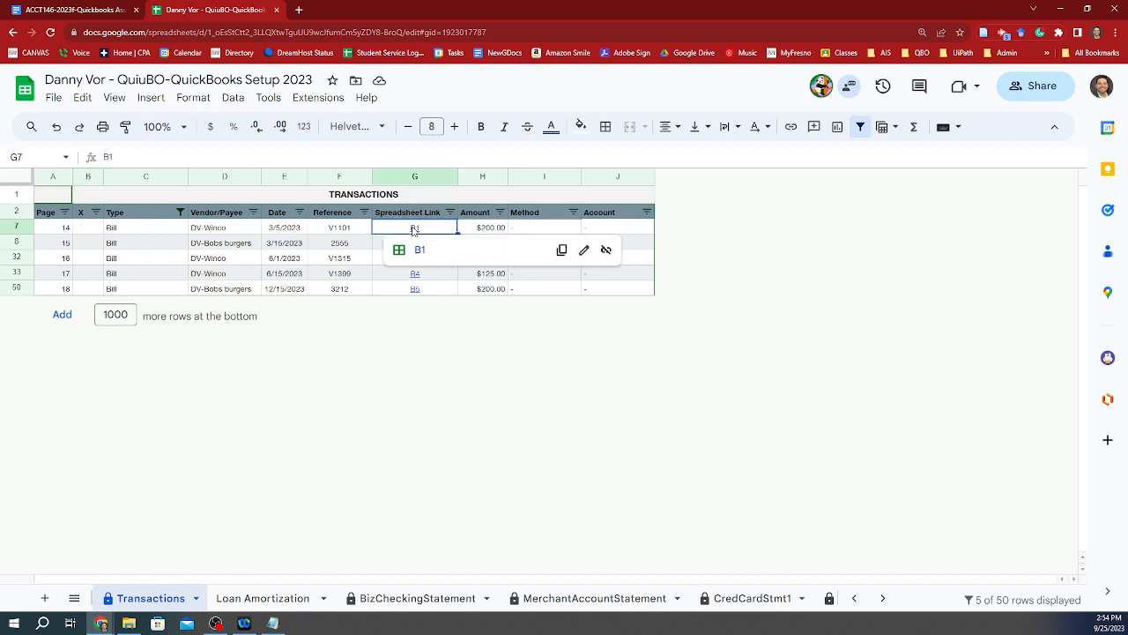
{"action": "left_click", "coordinate": [418, 251]}
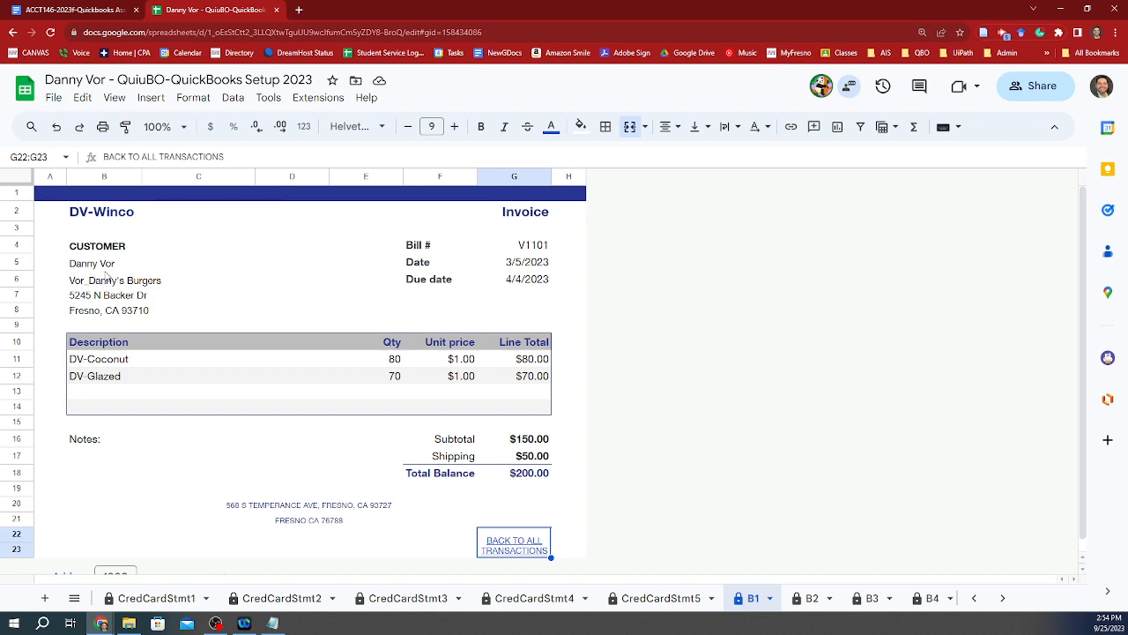
{"action": "left_click", "coordinate": [113, 211]}
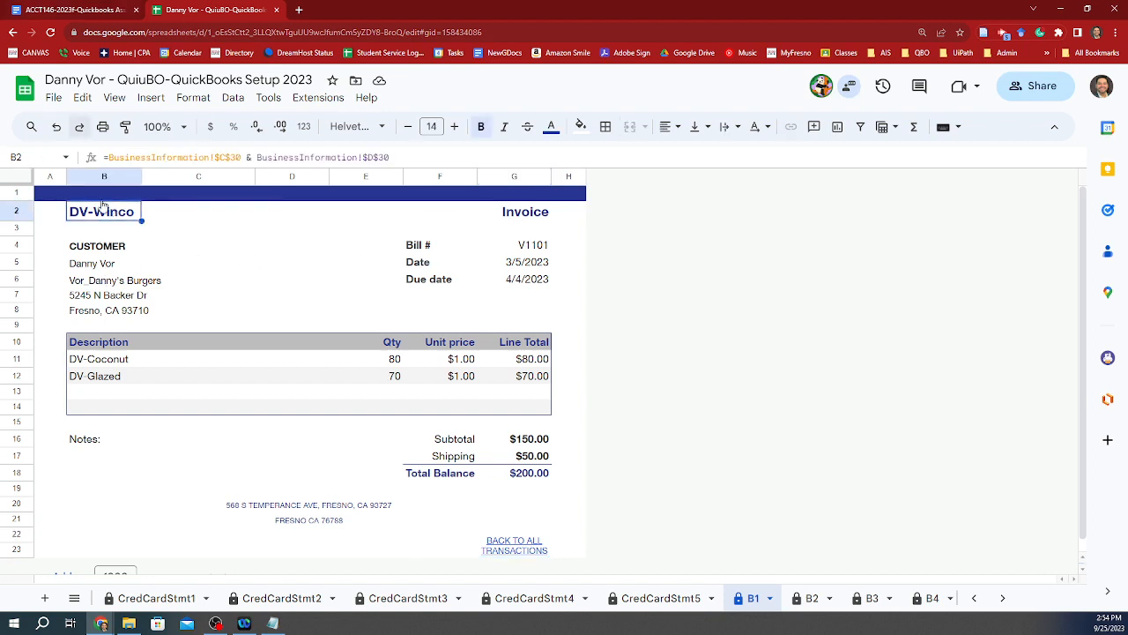
{"action": "scroll", "coordinate": [220, 388], "scroll_direction": "down", "scroll_amount": 1}
{"action": "scroll", "coordinate": [275, 494], "scroll_direction": "up", "scroll_amount": 1}
- Switch to QuickBooks and start a new bill with DV-Winco as the vendor
{"action": "key", "text": "alt+Tab"}
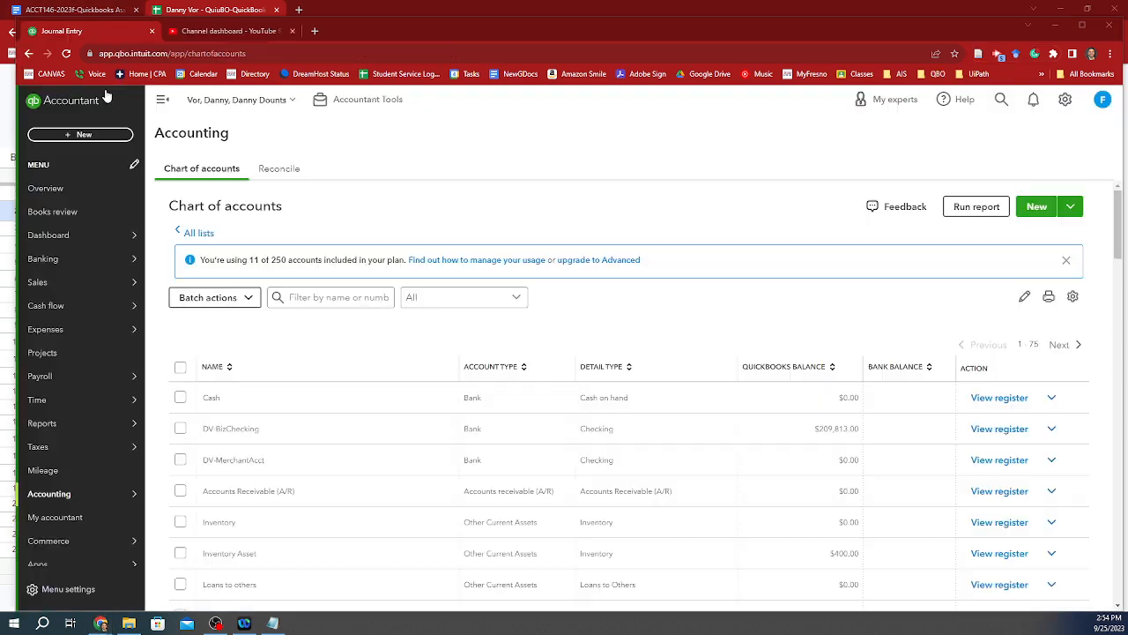
{"action": "left_click", "coordinate": [65, 137]}
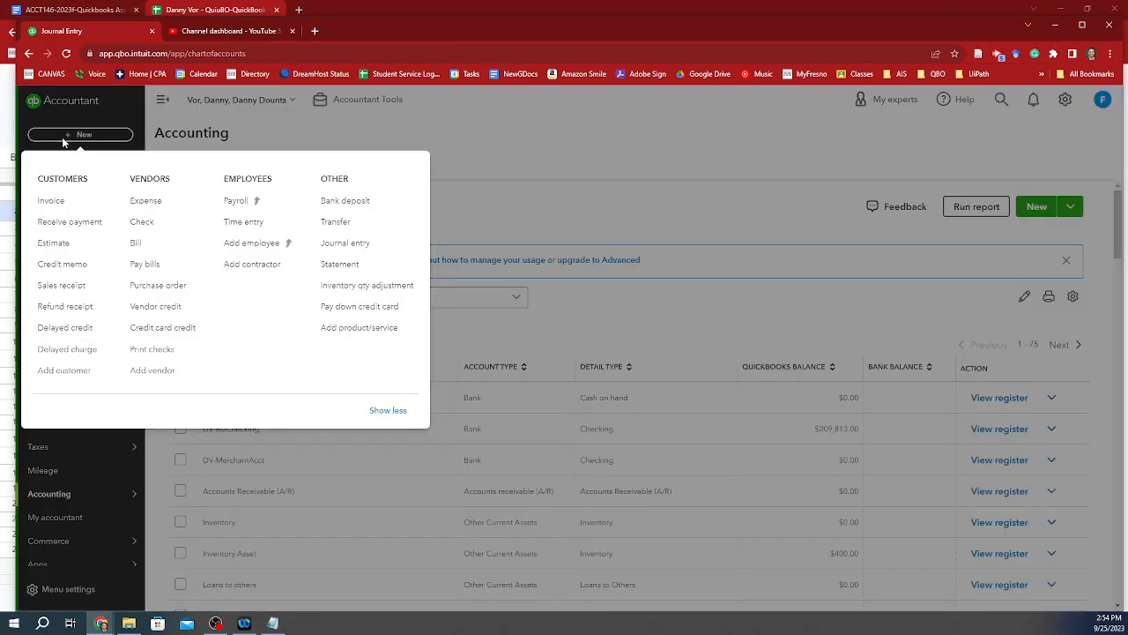
{"action": "left_click", "coordinate": [133, 235]}
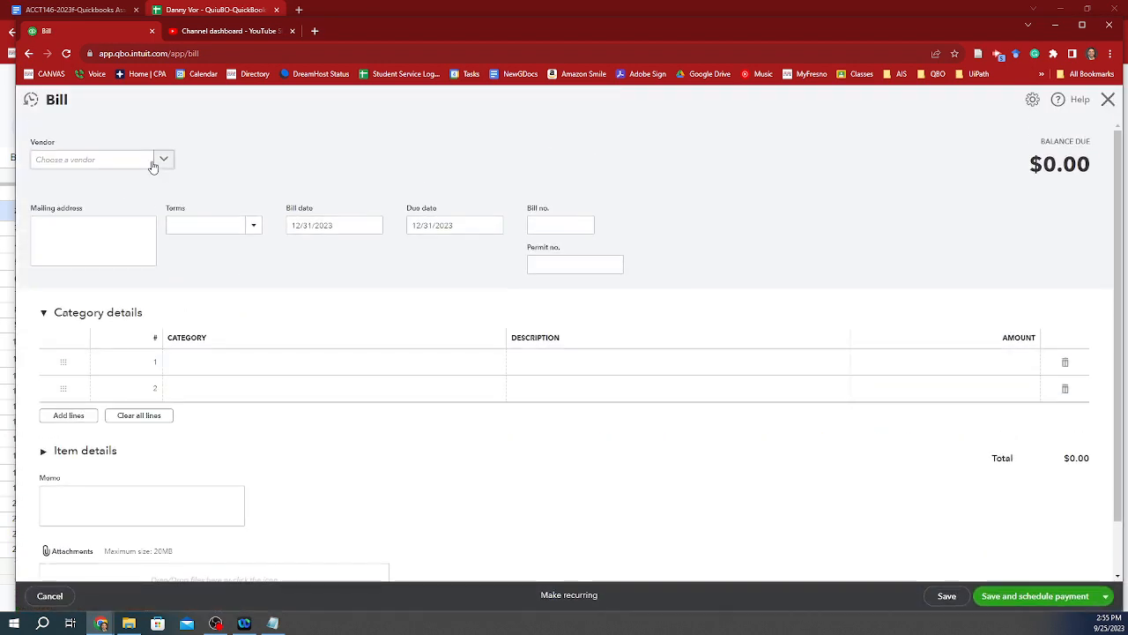
{"action": "left_click", "coordinate": [150, 160]}
{"action": "left_click", "coordinate": [113, 305]}
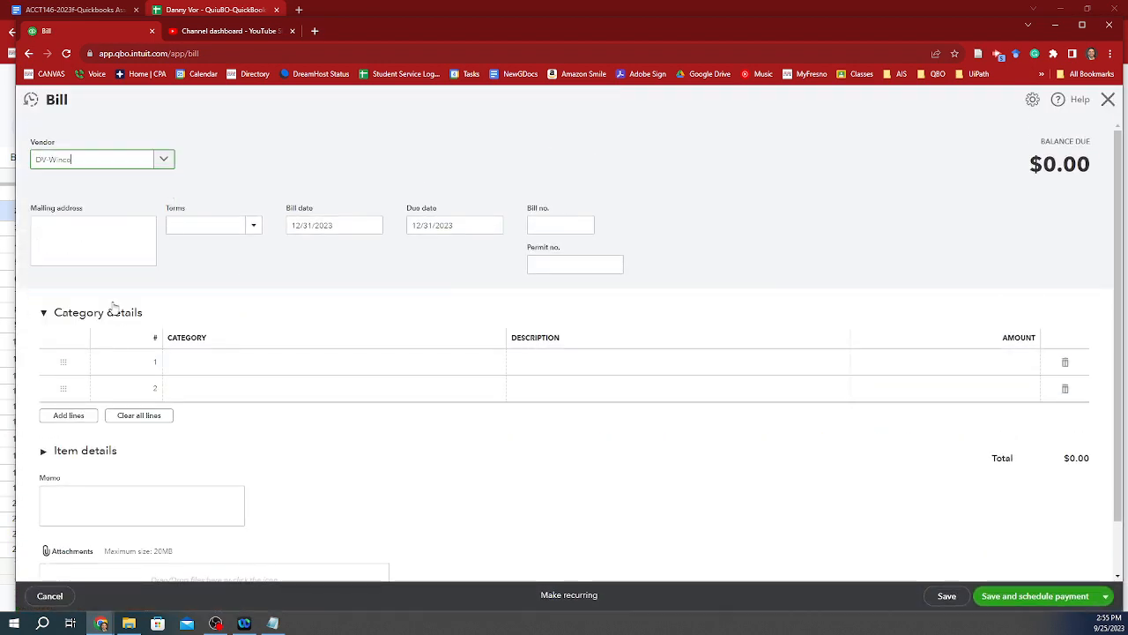
- Set the bill date to 03/05/2023 and the due date to 04/04/2023, consulting the B1 invoice
{"action": "key", "text": "alt+Tab"}
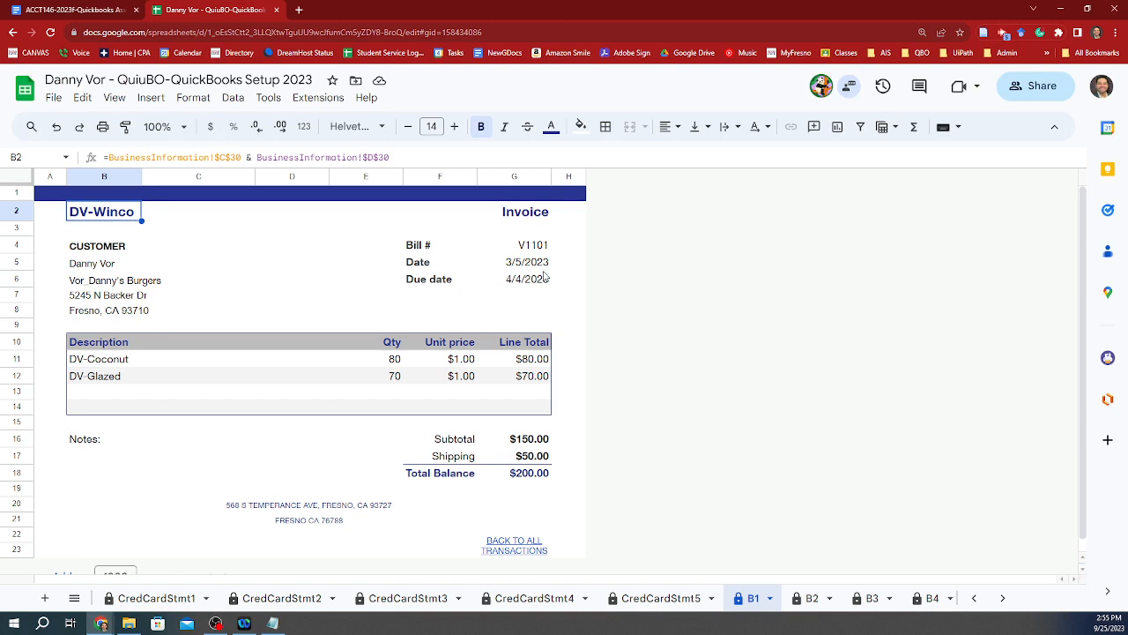
{"action": "key", "text": "alt+Tab"}
{"action": "left_click", "coordinate": [352, 220]}
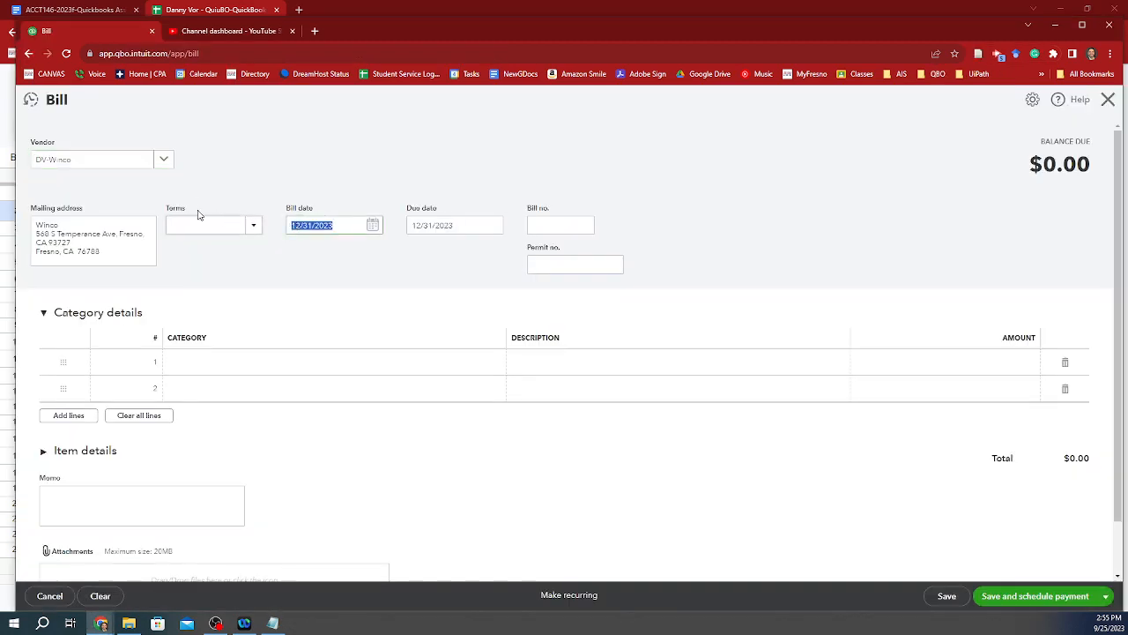
{"action": "type", "text": "3/0"}
{"action": "type", "text": "5/2023"}
{"action": "key", "text": "Tab"}
{"action": "key", "text": "alt+Tab"}
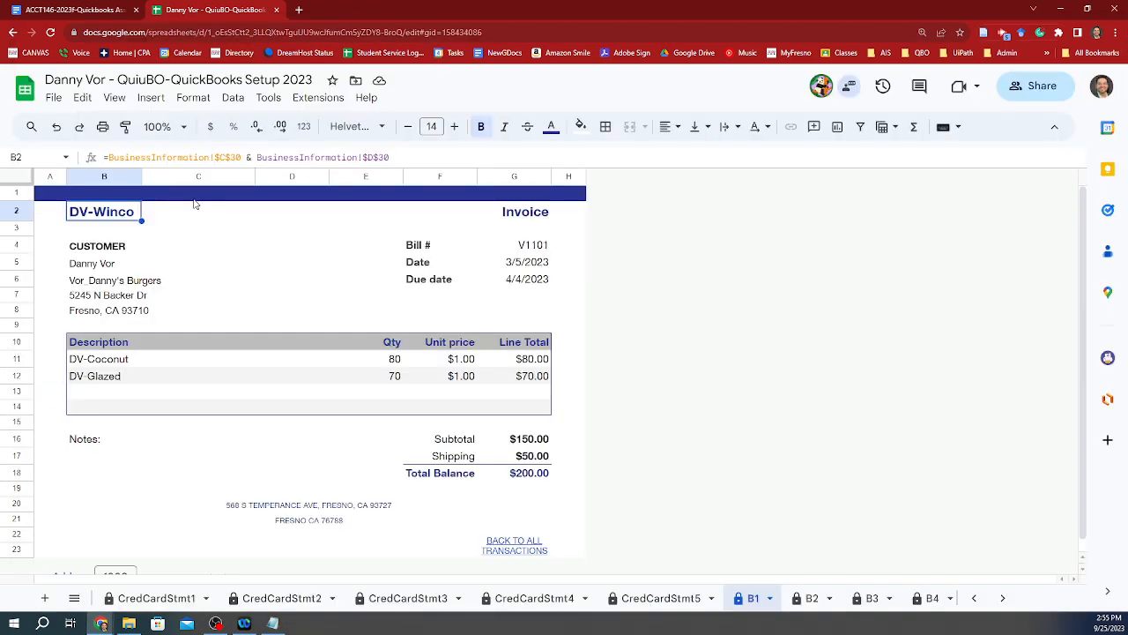
{"action": "key", "text": "alt+Tab"}
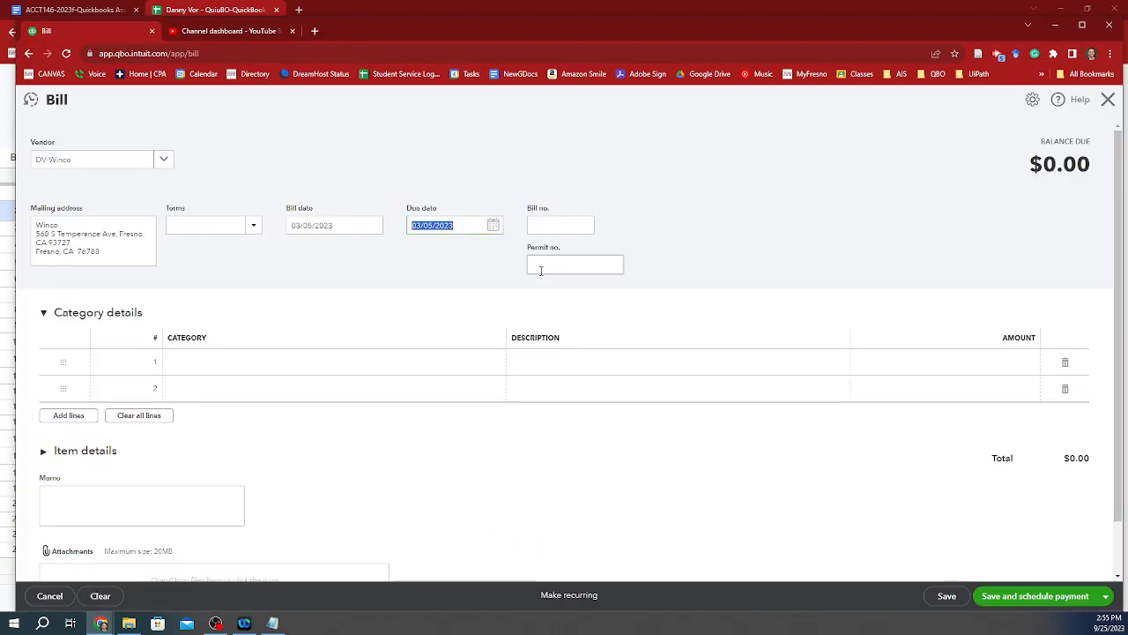
{"action": "type", "text": "4/4/2023"}
{"action": "key", "text": "Tab"}
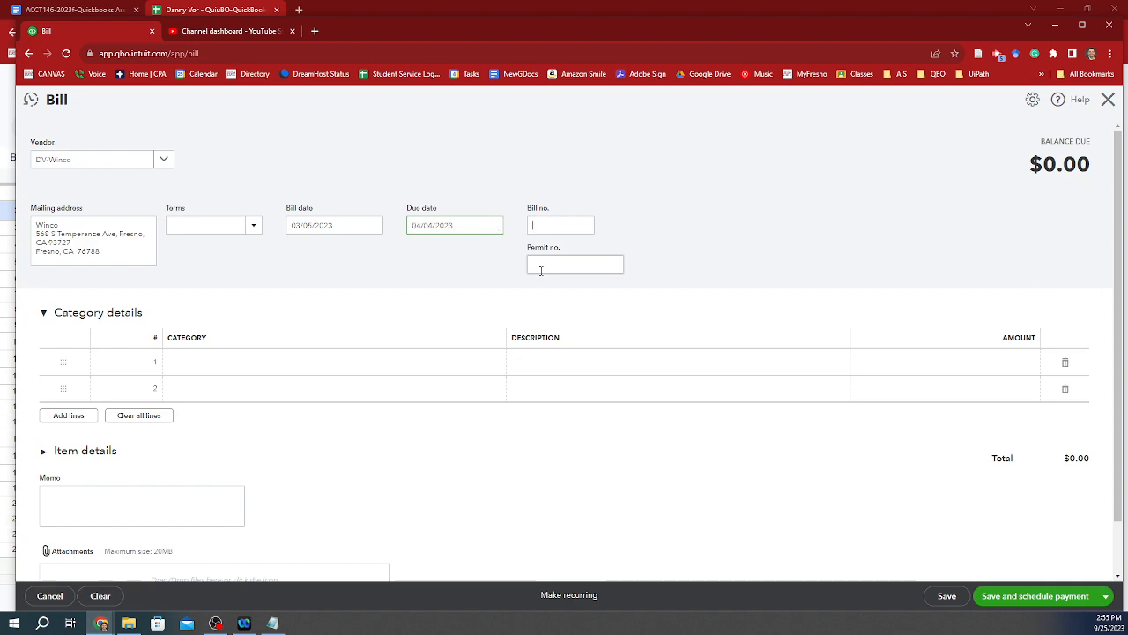
- Copy the bill number V1101 from the B1 invoice into the QuickBooks bill's number field
{"action": "key", "text": "alt+Tab"}
{"action": "left_click", "coordinate": [545, 248]}
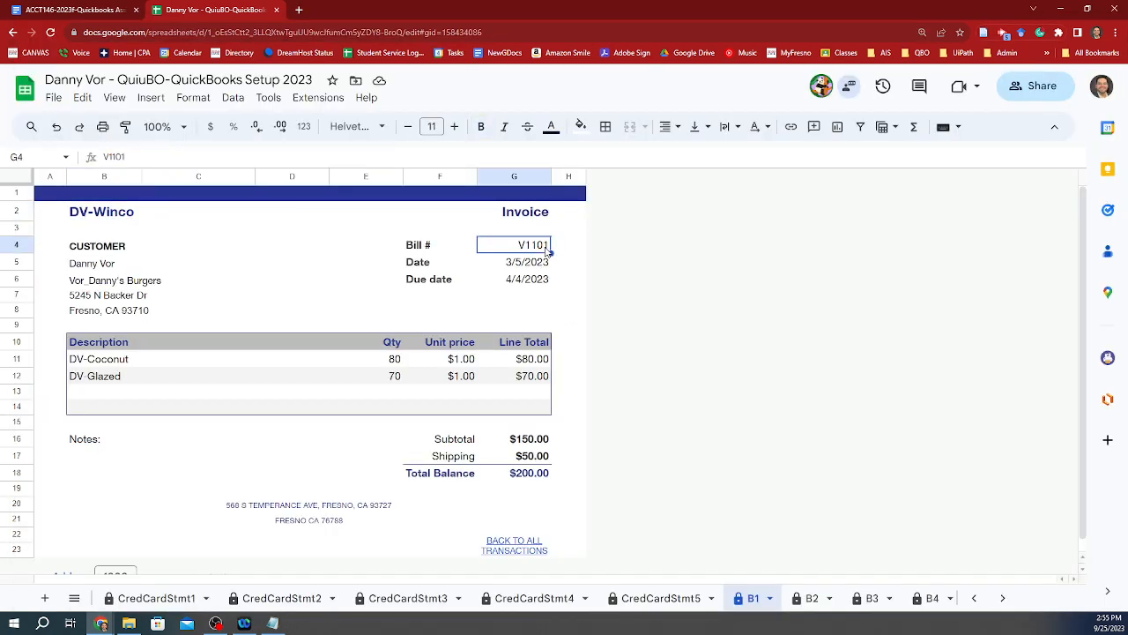
{"action": "key", "text": "ctrl+c"}
{"action": "key", "text": "alt+Tab"}
{"action": "key", "text": "ctrl+v"}
{"action": "key", "text": "Tab"}
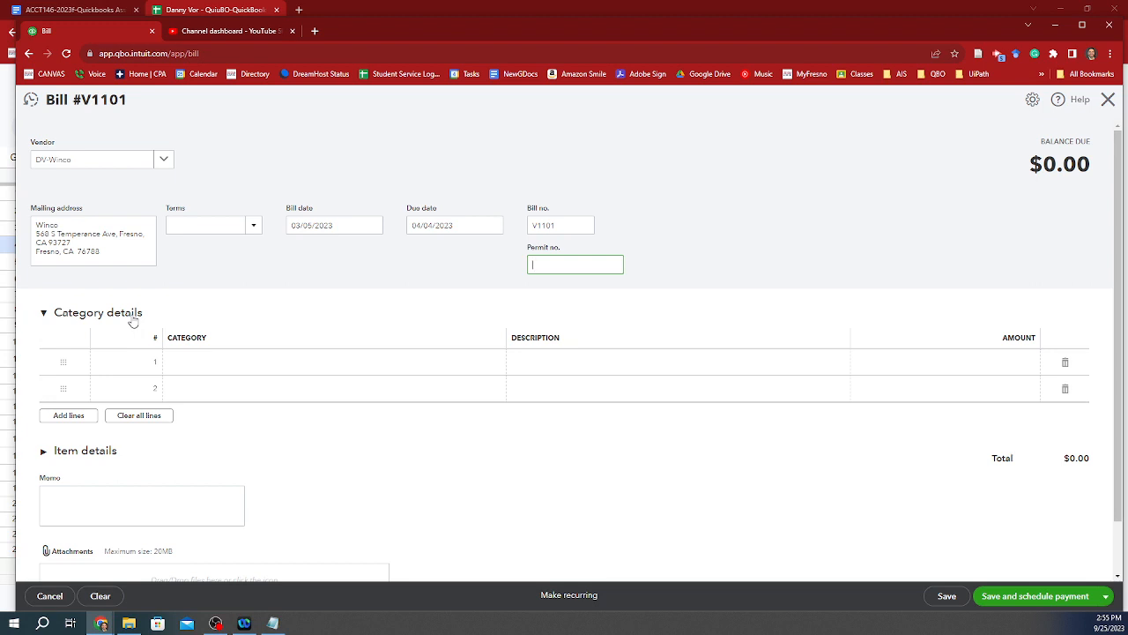
- Expand the Item details section of the bill to show its product and service lines
{"action": "left_click", "coordinate": [46, 452]}
{"action": "scroll", "coordinate": [53, 441], "scroll_direction": "down", "scroll_amount": 2}
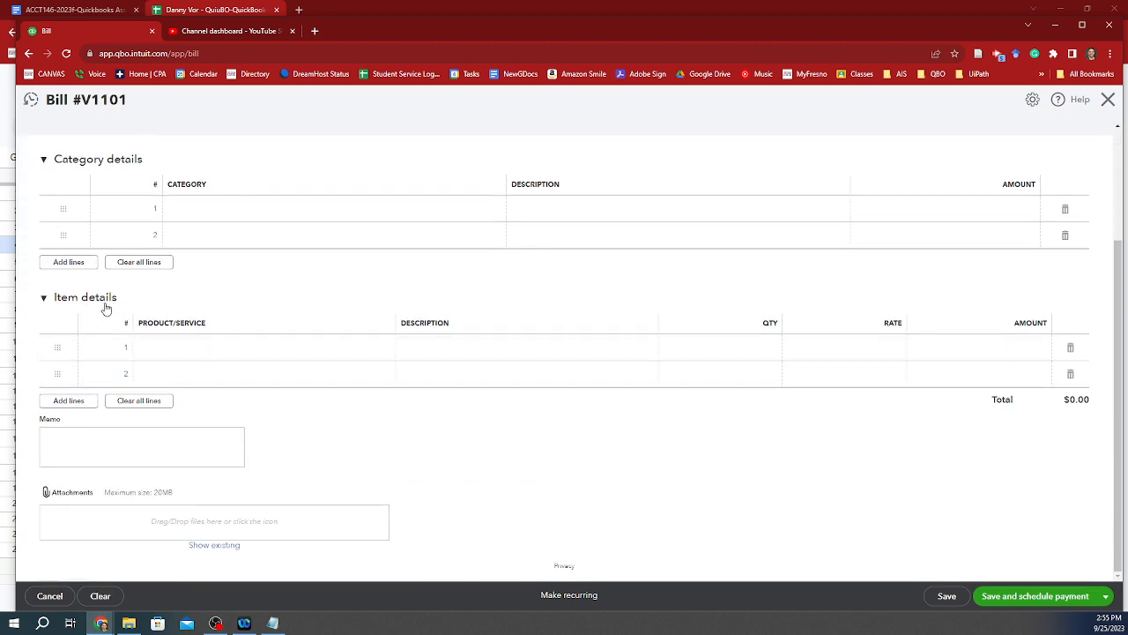
{"action": "left_click", "coordinate": [44, 301]}
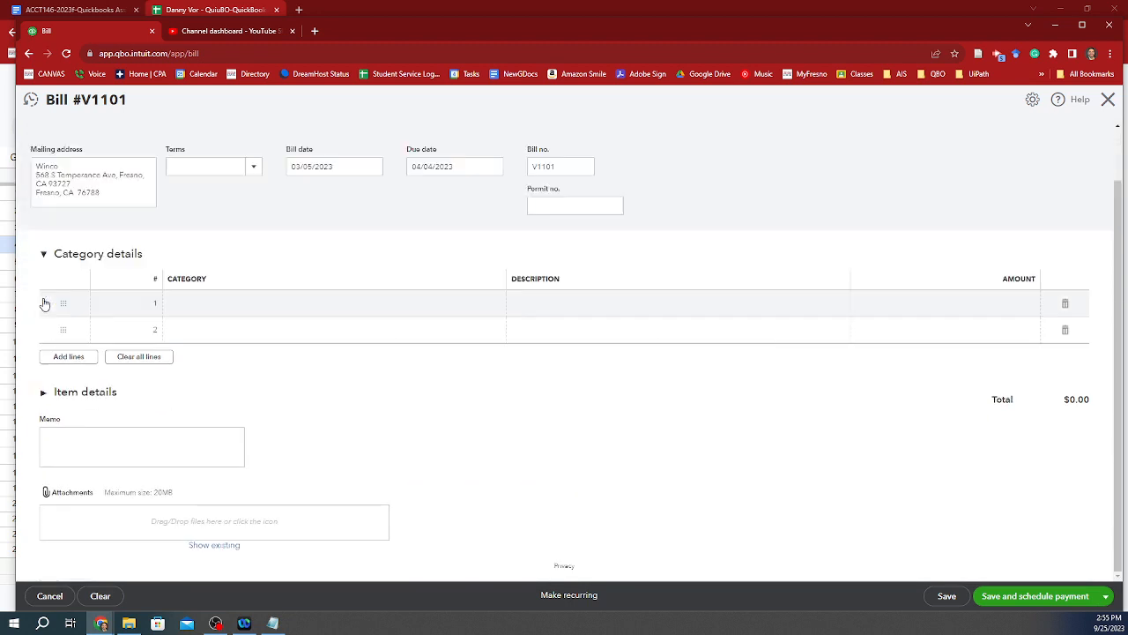
{"action": "left_click", "coordinate": [46, 395]}
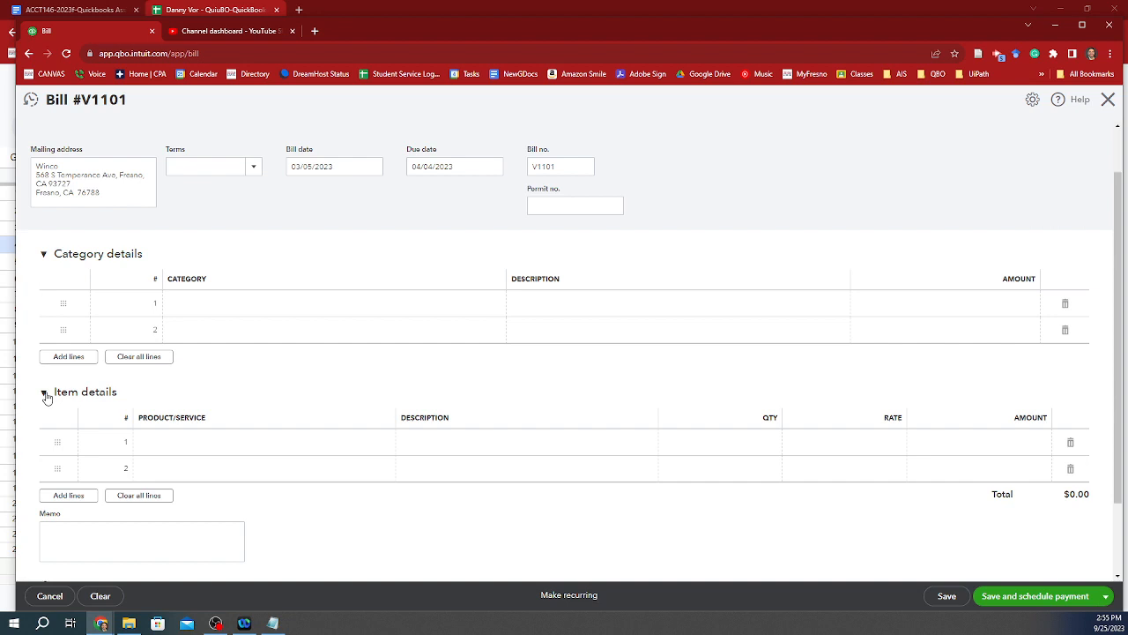
{"action": "left_click", "coordinate": [46, 395]}
{"action": "left_click", "coordinate": [45, 395]}
- Check the first item on the B1 invoice and choose DV-Coconut as the product on the bill's first item line
{"action": "left_click", "coordinate": [203, 443]}
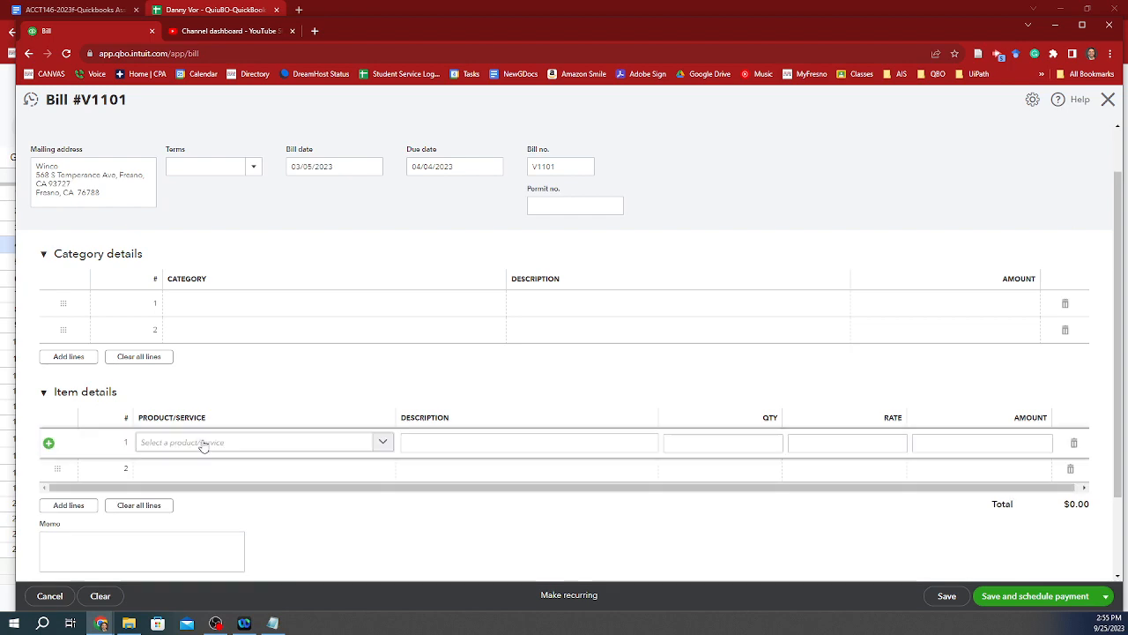
{"action": "left_click", "coordinate": [203, 443]}
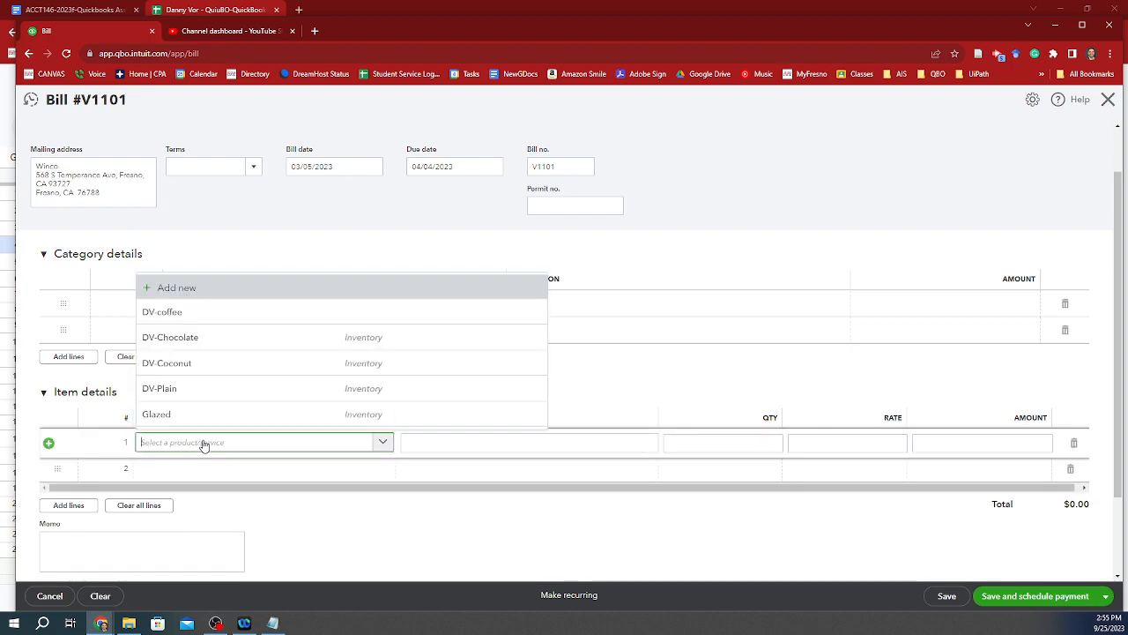
{"action": "key", "text": "alt+Tab"}
{"action": "left_click", "coordinate": [128, 366]}
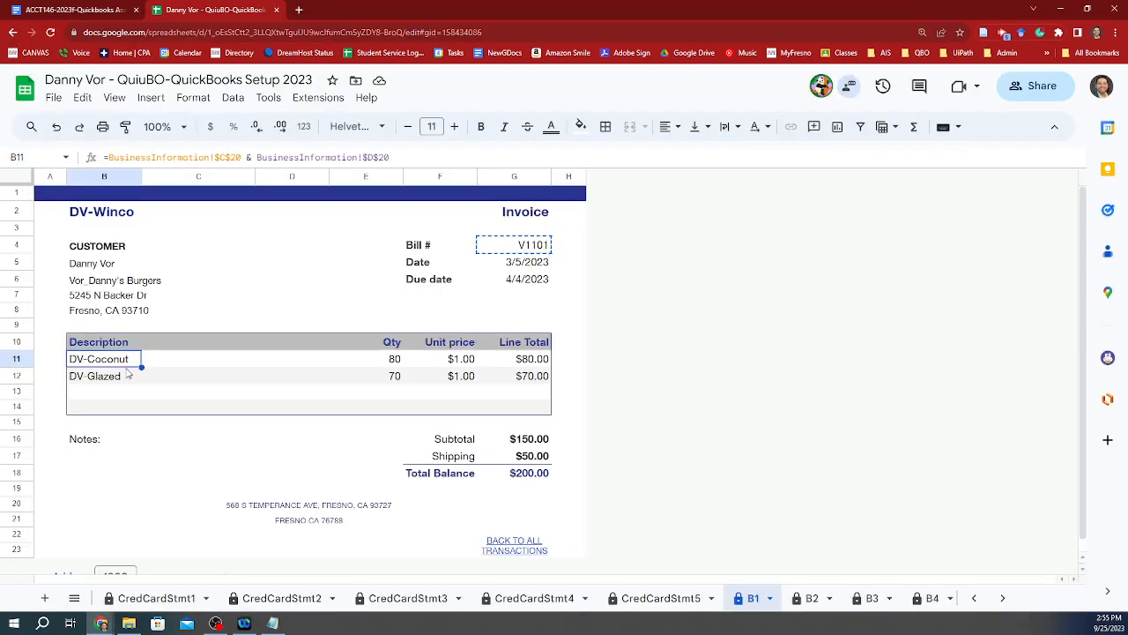
{"action": "key", "text": "alt+Tab"}
{"action": "left_click", "coordinate": [240, 364]}
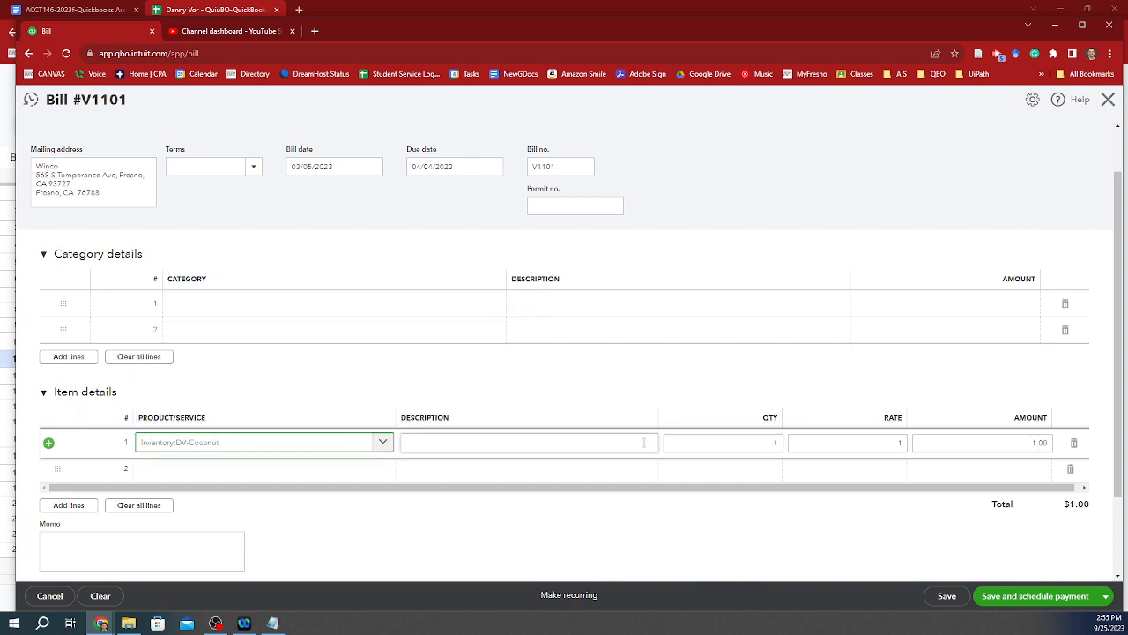
- Set the DV-Coconut line's quantity to 80, as given on the B1 invoice
{"action": "left_click", "coordinate": [727, 443]}
{"action": "key", "text": "alt+Tab"}
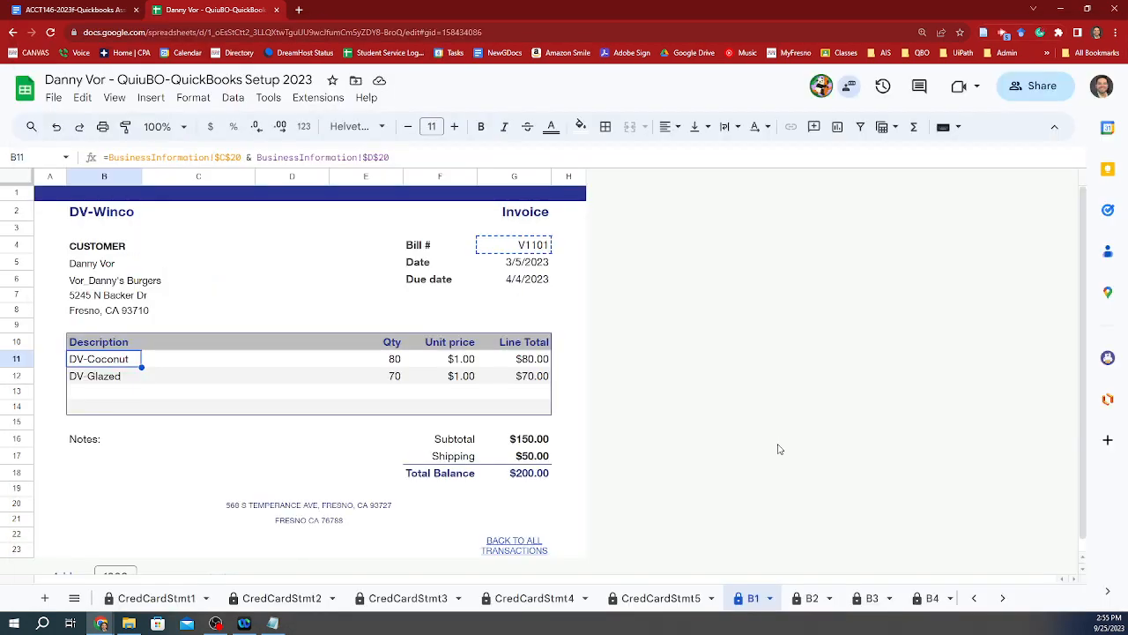
{"action": "key", "text": "alt+Tab"}
{"action": "type", "text": "80"}
{"action": "key", "text": "Tab"}
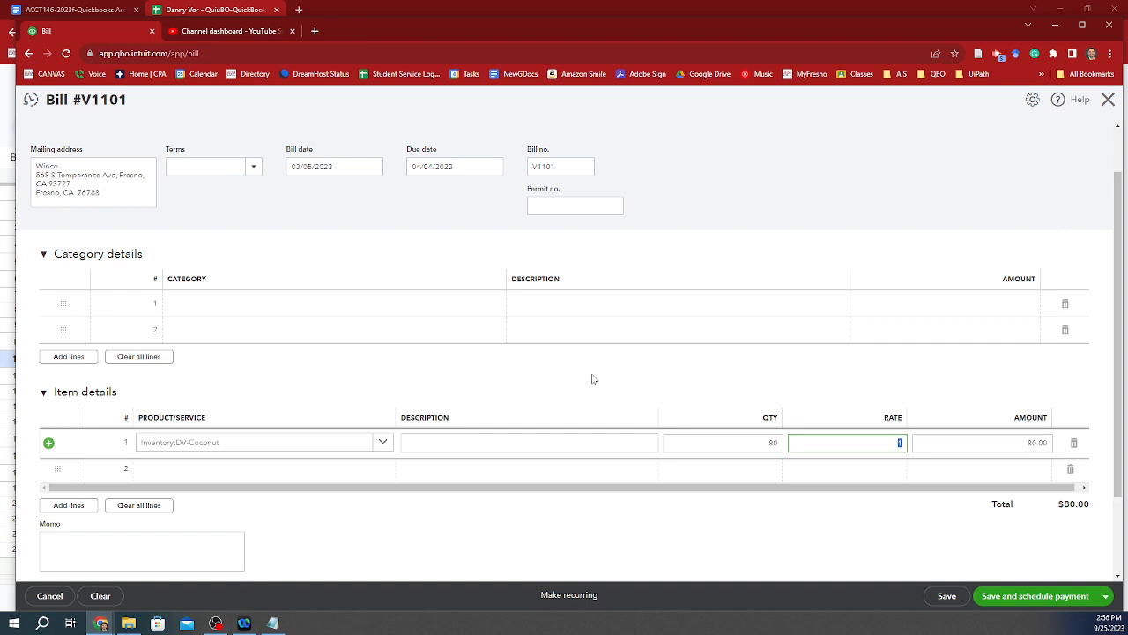
- Check the second item on the B1 invoice and choose Glazed as the product on the bill's second item line
{"action": "key", "text": "alt+Tab"}
{"action": "left_click", "coordinate": [395, 377]}
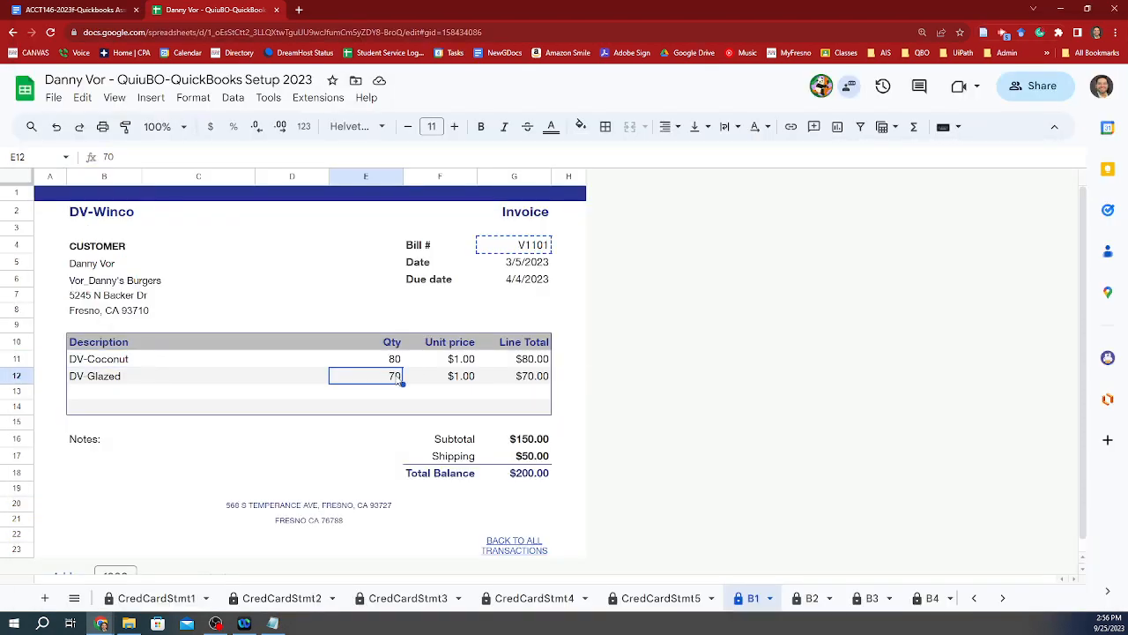
{"action": "key", "text": "Left"}
{"action": "key", "text": "Left"}
{"action": "key", "text": "alt+Tab"}
{"action": "left_click", "coordinate": [323, 478]}
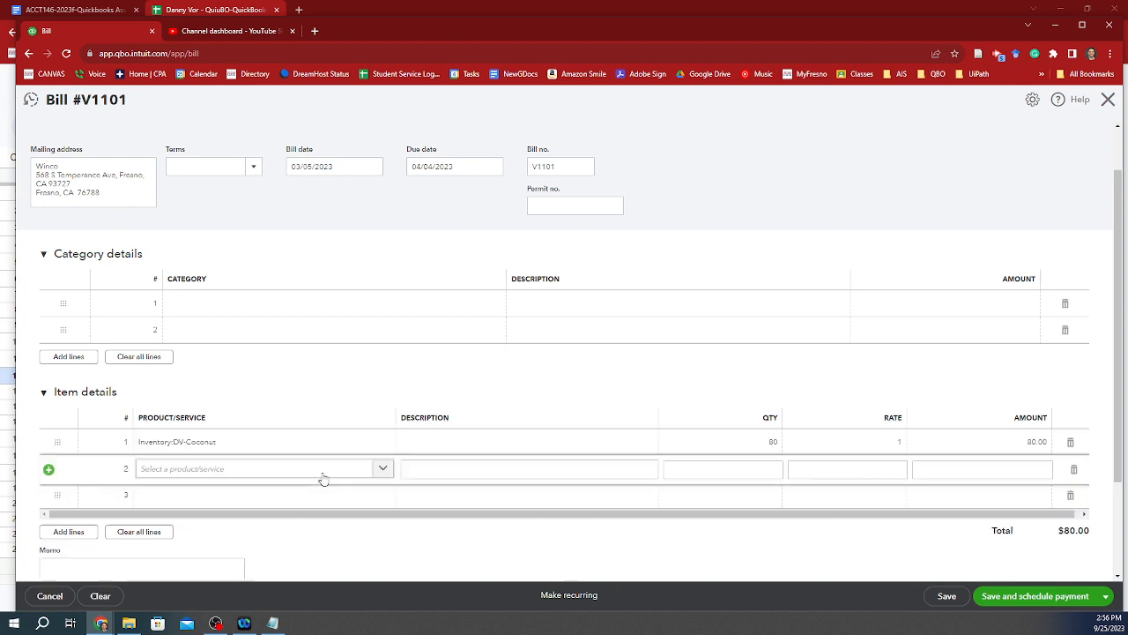
{"action": "left_click", "coordinate": [380, 468]}
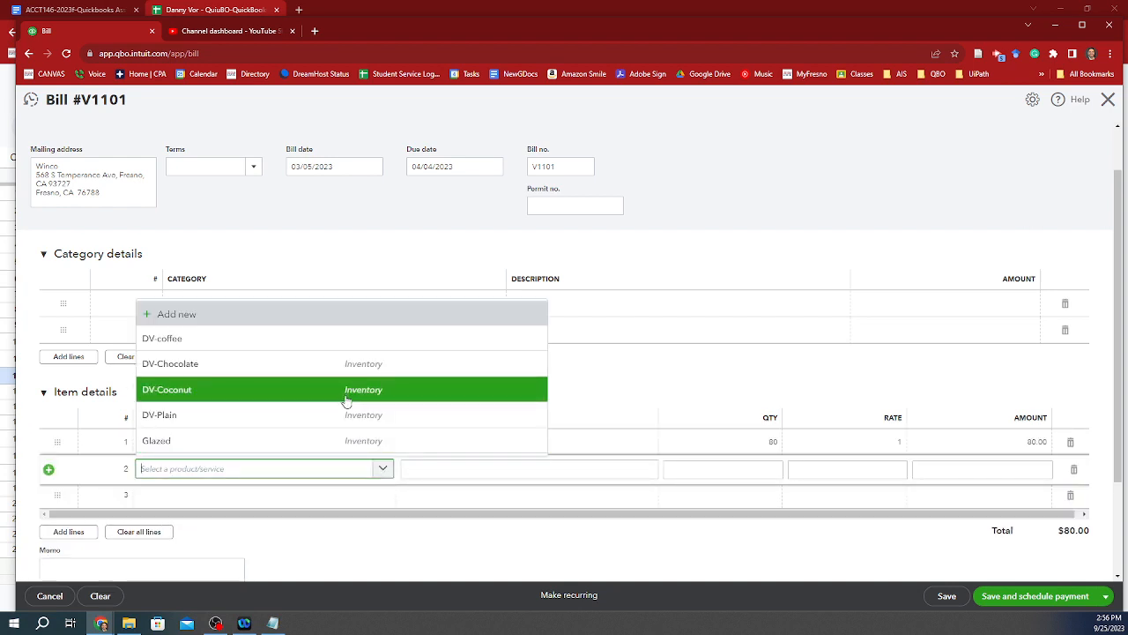
{"action": "left_click", "coordinate": [338, 443]}
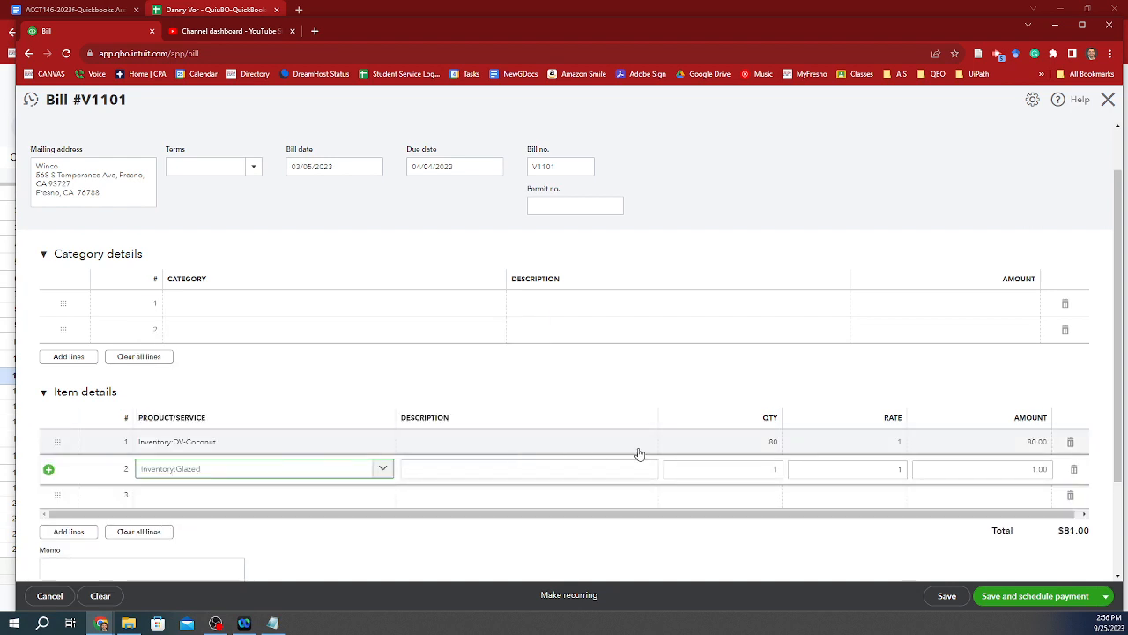
- Set the Glazed line's quantity to 70, as given on the B1 invoice
{"action": "left_click", "coordinate": [731, 467]}
{"action": "key", "text": "alt+Tab"}
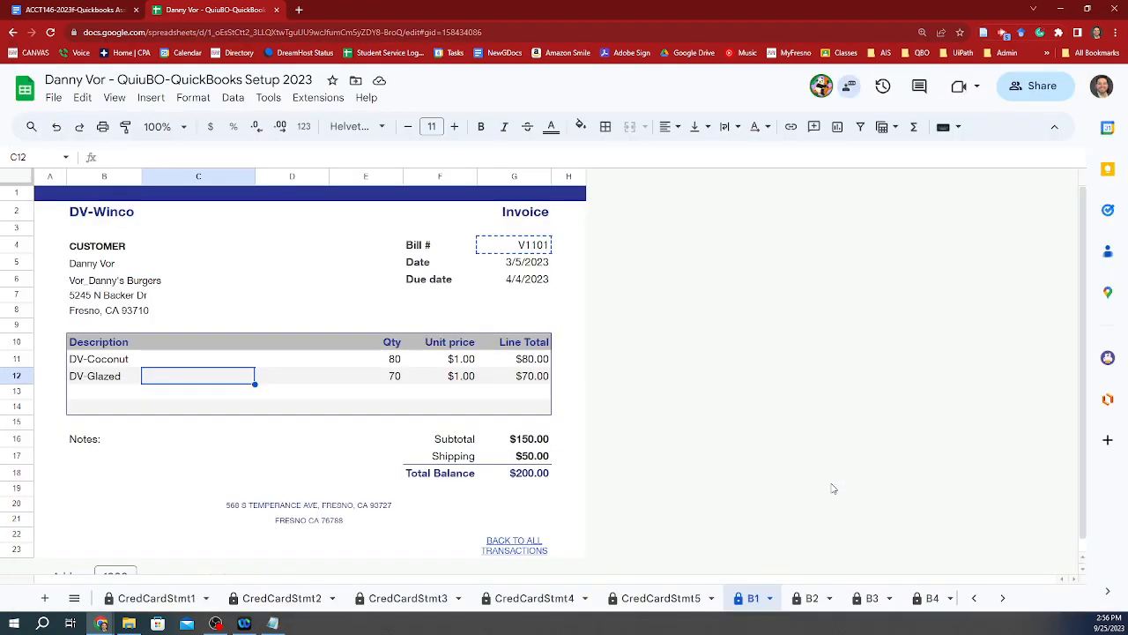
{"action": "key", "text": "alt+Tab"}
{"action": "type", "text": "70"}
{"action": "key", "text": "Tab"}
- Check the shipping charge on the B1 invoice and choose Shipping COGS as the category on the bill's first category line
{"action": "scroll", "coordinate": [960, 360], "scroll_direction": "down", "scroll_amount": 2}
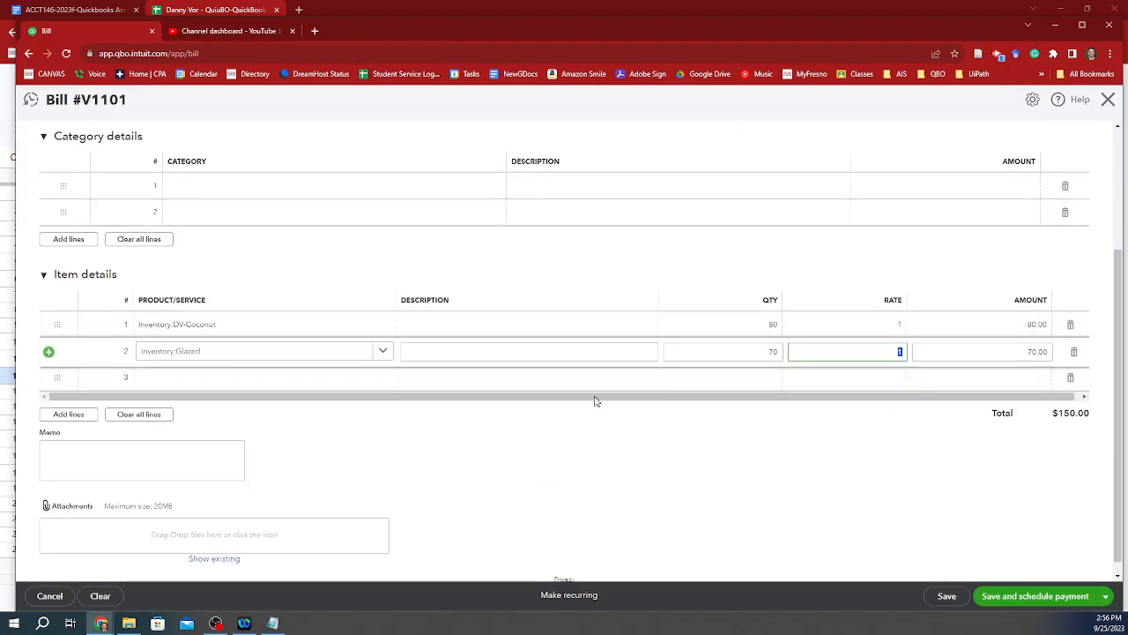
{"action": "key", "text": "alt+Tab"}
{"action": "left_click", "coordinate": [532, 458]}
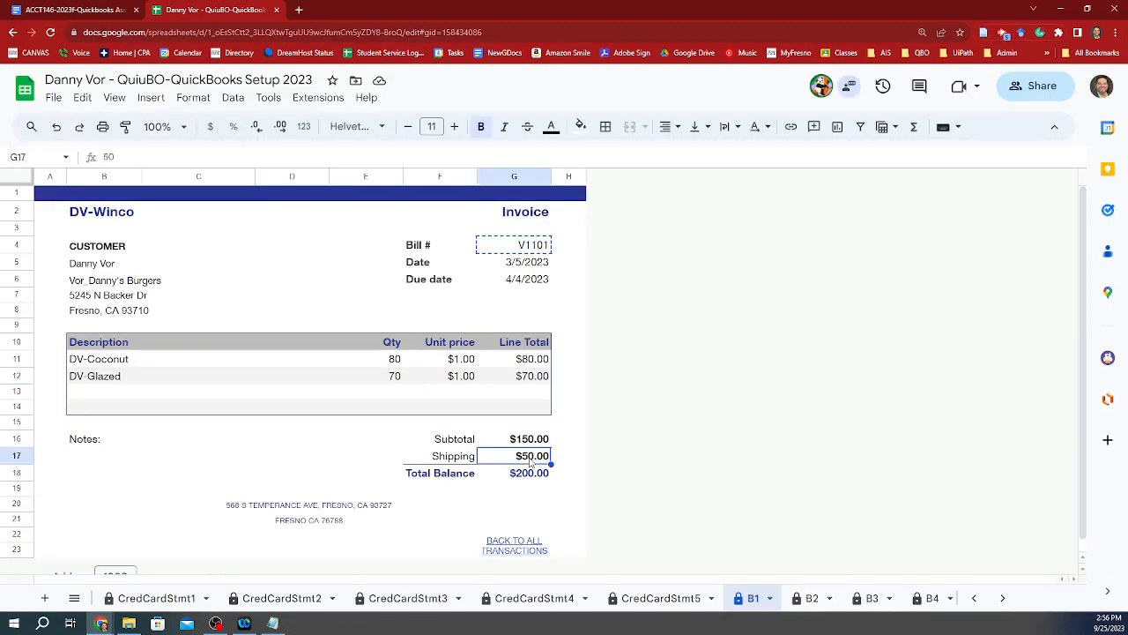
{"action": "key", "text": "alt+Tab"}
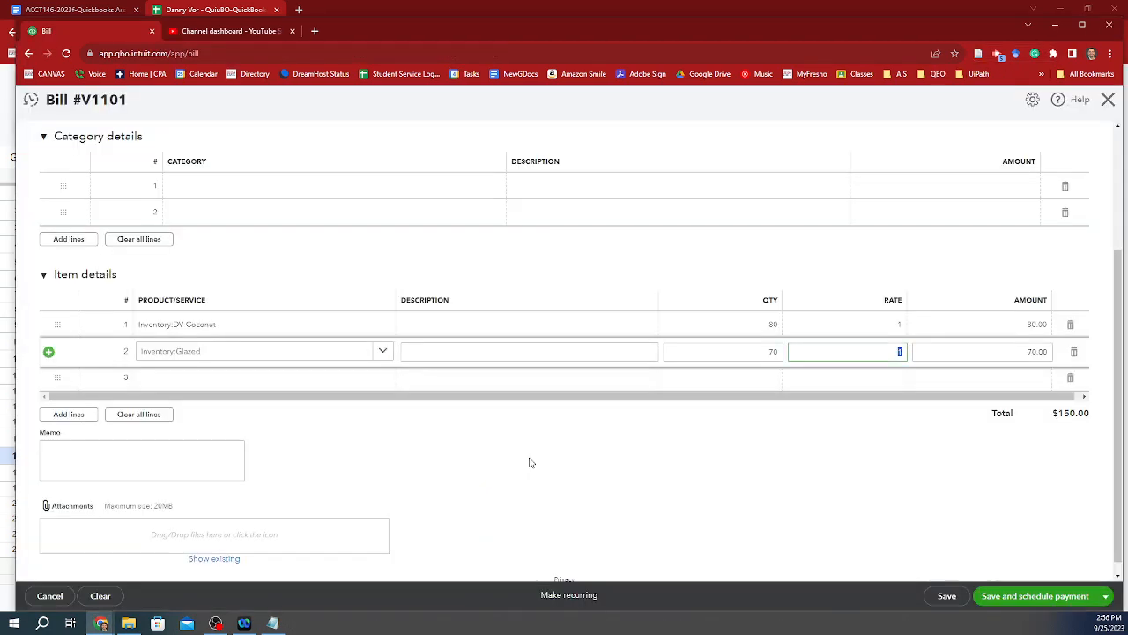
{"action": "scroll", "coordinate": [636, 337], "scroll_direction": "up", "scroll_amount": 2}
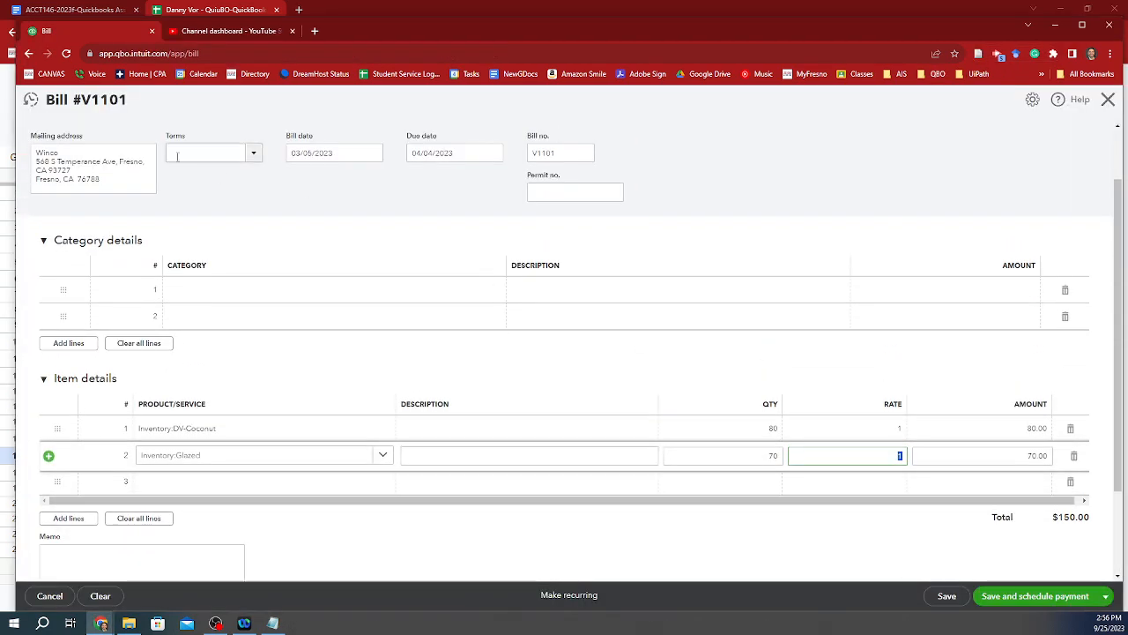
{"action": "left_click", "coordinate": [199, 296]}
{"action": "left_click", "coordinate": [205, 289]}
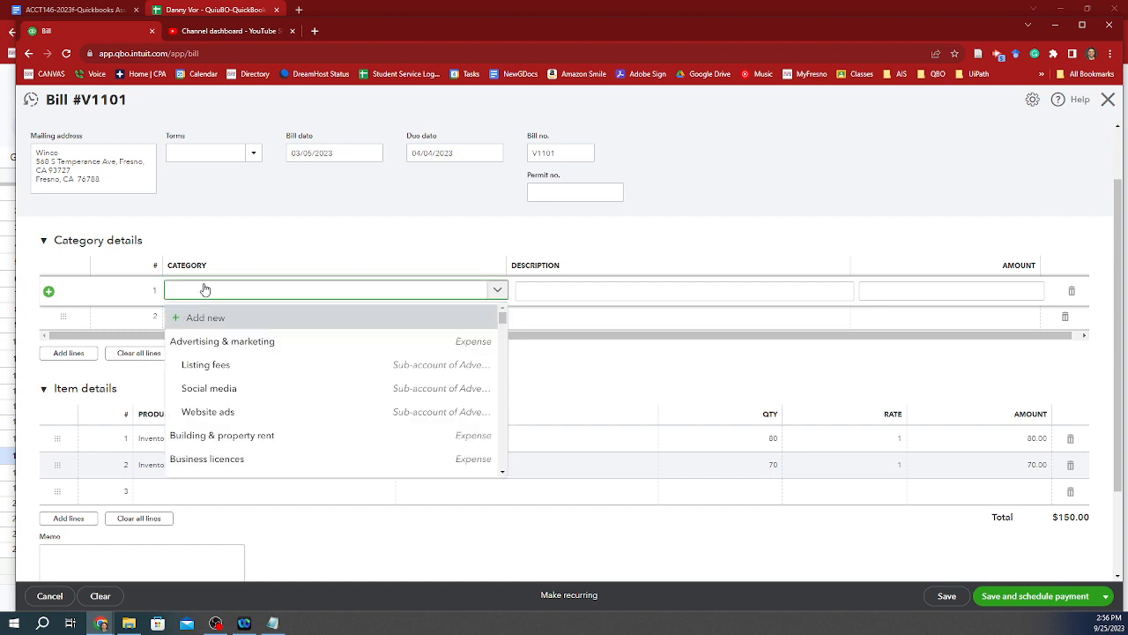
{"action": "type", "text": "shipping"}
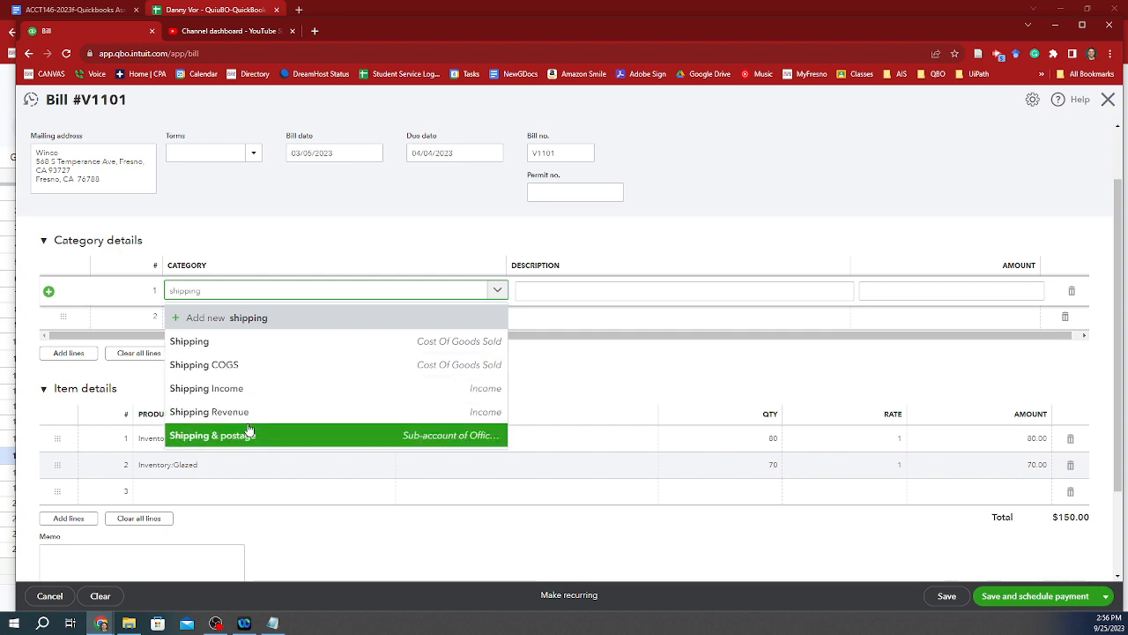
{"action": "left_click", "coordinate": [263, 369]}
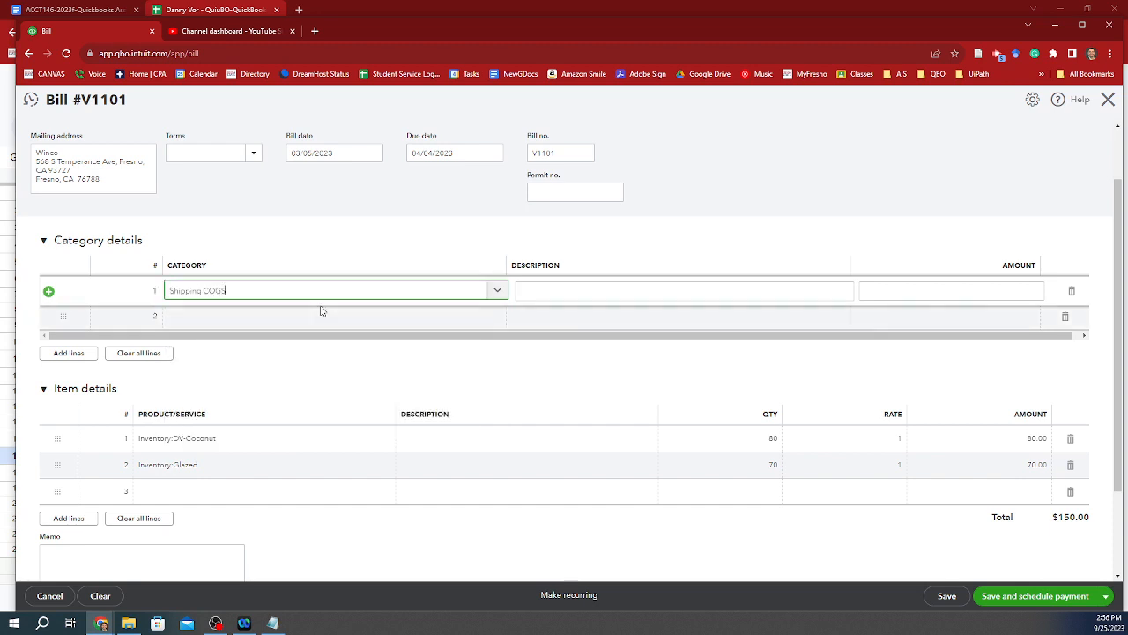
- Set the Shipping COGS line's amount to 50
{"action": "left_click", "coordinate": [883, 291]}
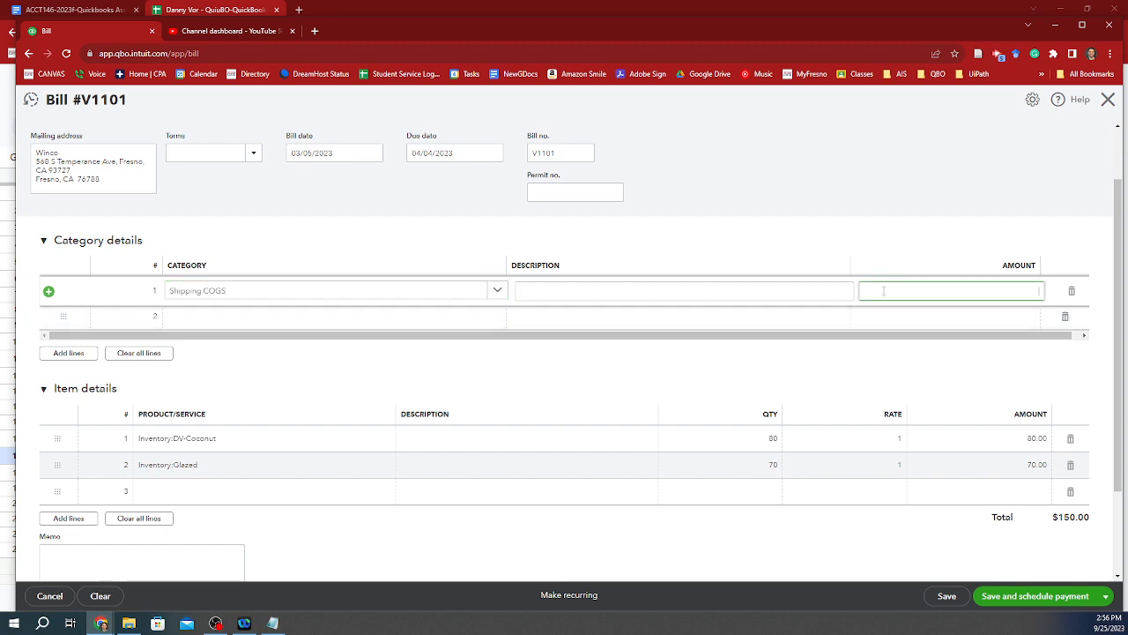
{"action": "type", "text": "50"}
{"action": "key", "text": "Tab"}
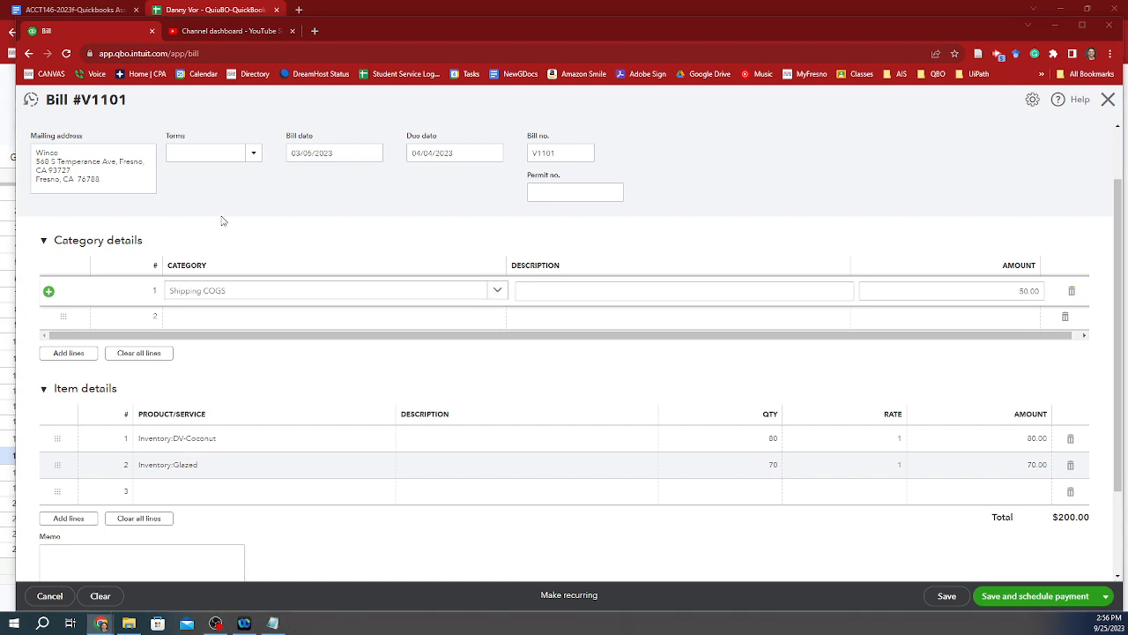
- Review bill V1101 against the B1 invoice, then save it and start a new bill
{"action": "key", "text": "alt+Tab"}
{"action": "key", "text": "alt+Tab"}
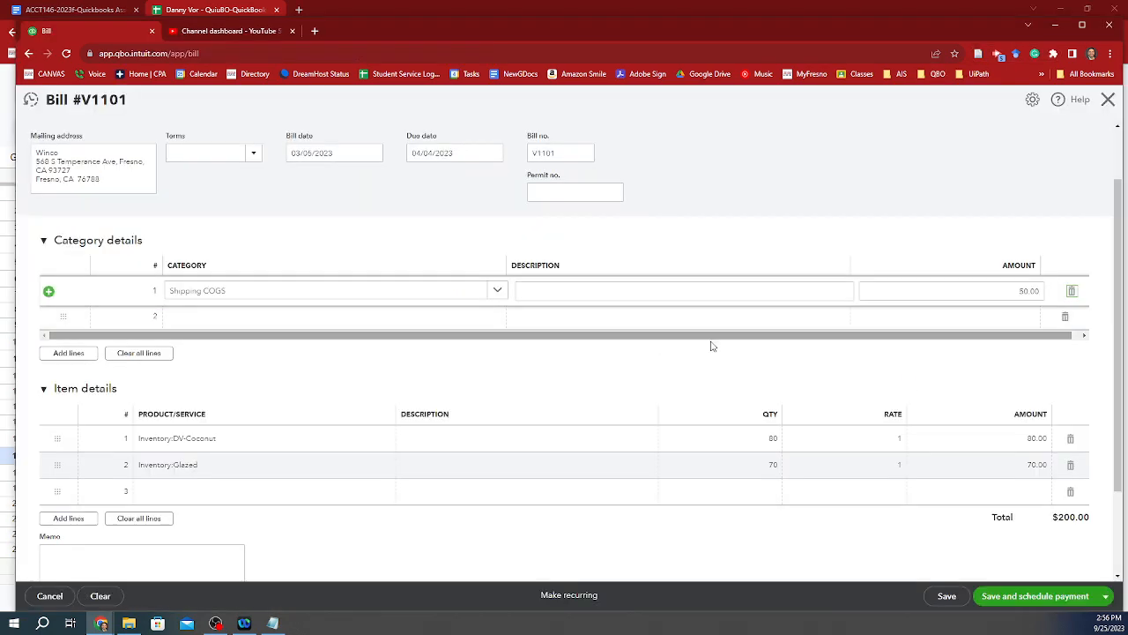
{"action": "scroll", "coordinate": [710, 344], "scroll_direction": "down", "scroll_amount": 2}
{"action": "scroll", "coordinate": [691, 304], "scroll_direction": "up", "scroll_amount": 1}
{"action": "scroll", "coordinate": [691, 304], "scroll_direction": "up", "scroll_amount": 3}
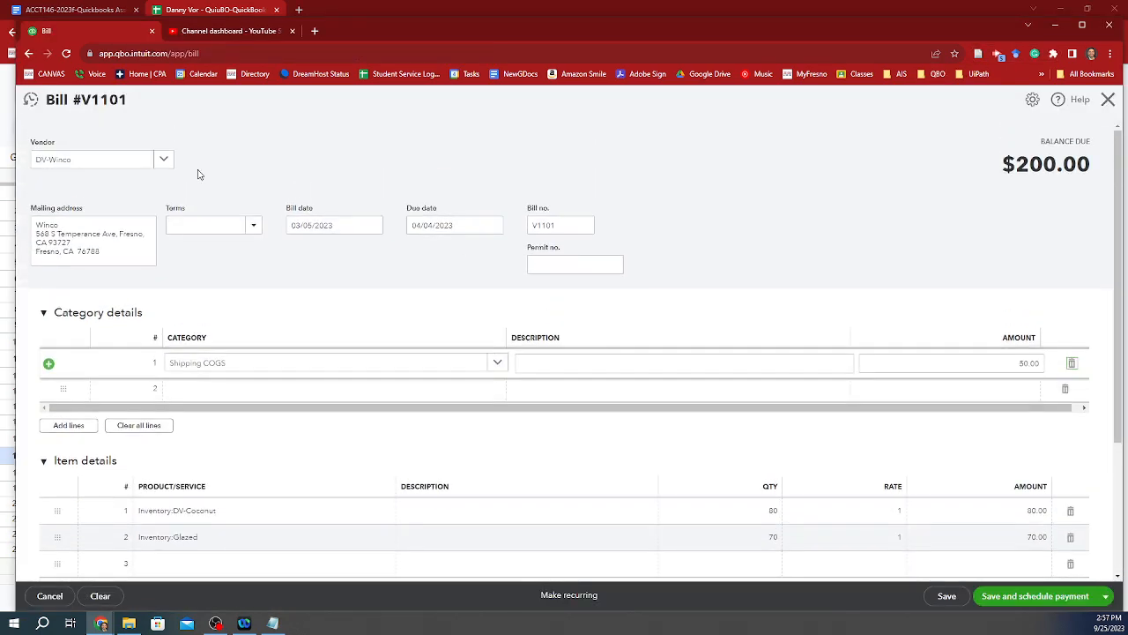
{"action": "scroll", "coordinate": [800, 390], "scroll_direction": "down", "scroll_amount": 3}
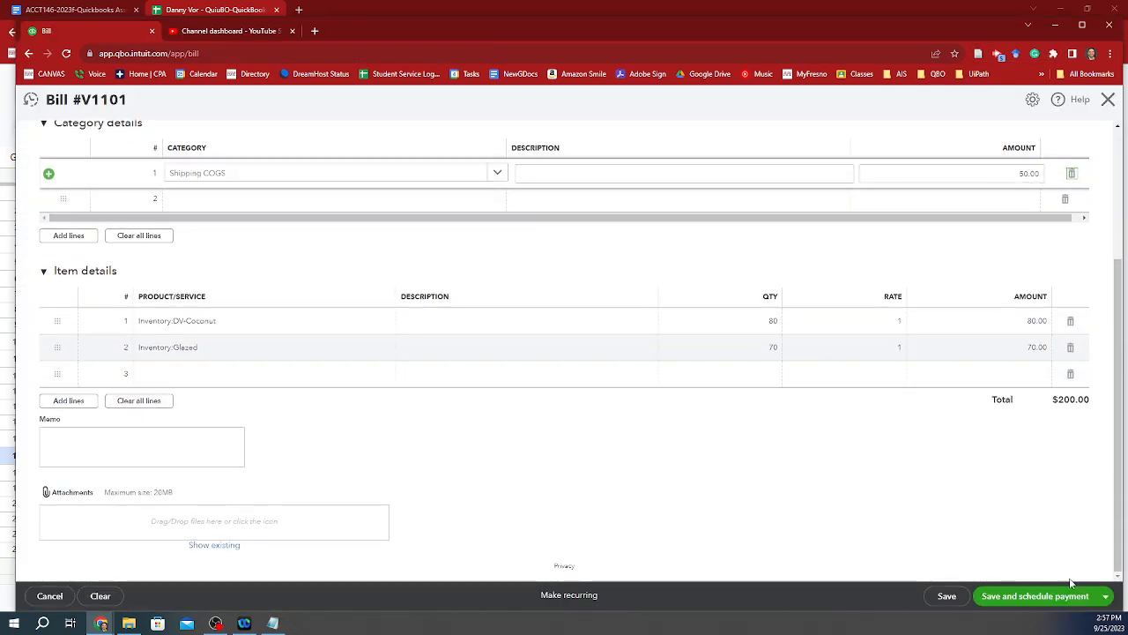
{"action": "left_click", "coordinate": [1105, 596]}
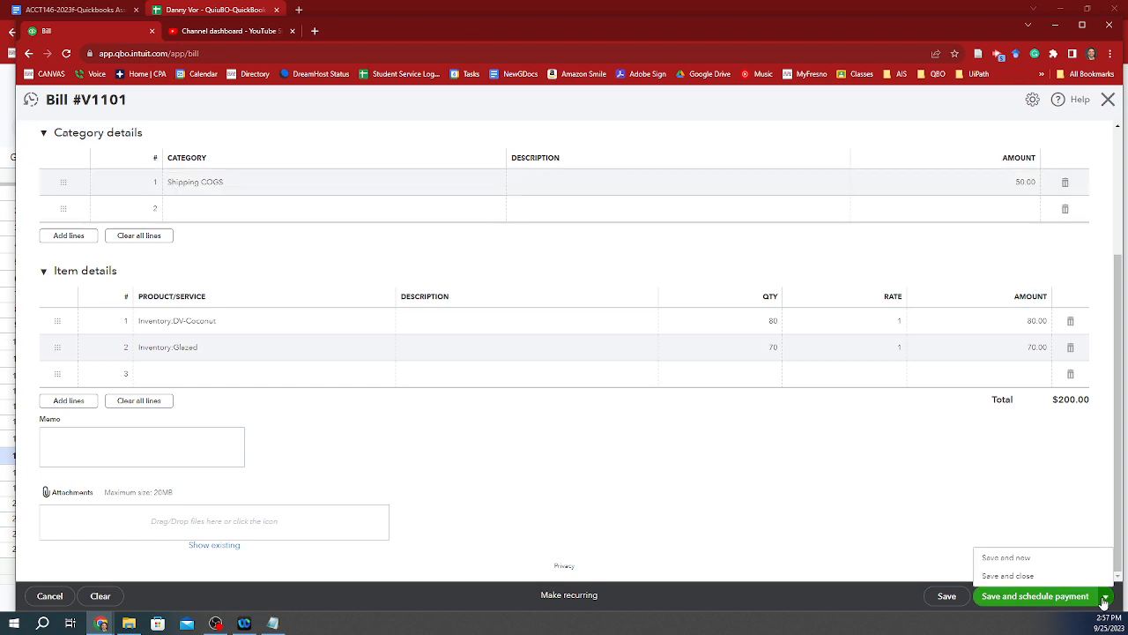
{"action": "left_click", "coordinate": [1040, 558]}
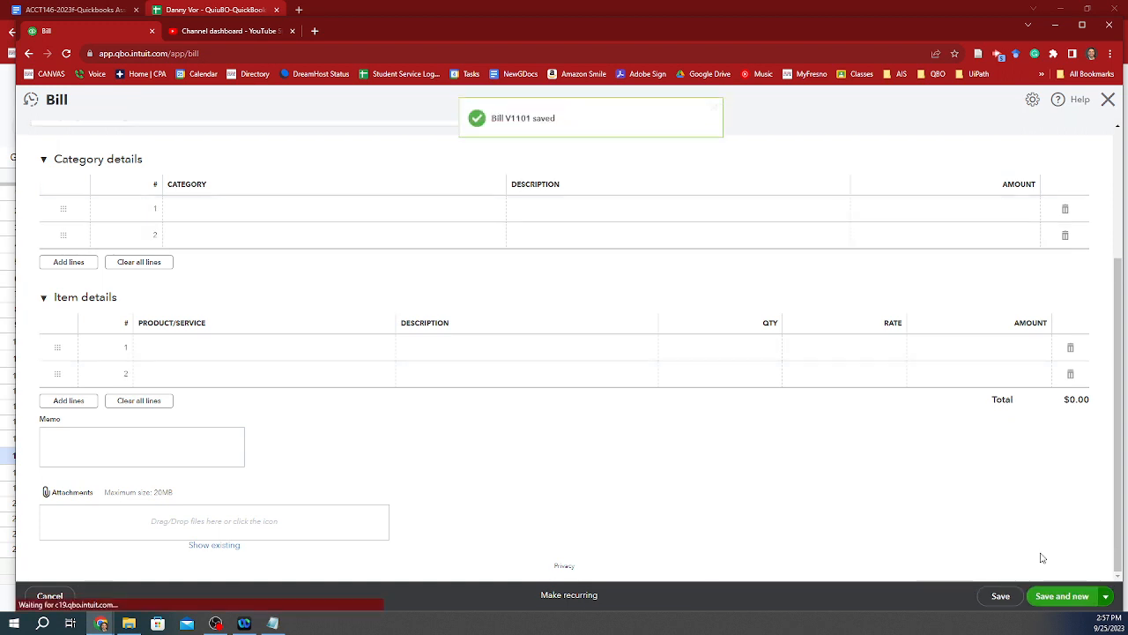
- Return from the B1 invoice to the Transactions sheet and mark the V1101 bill's row with an x
{"action": "key", "text": "alt+Tab"}
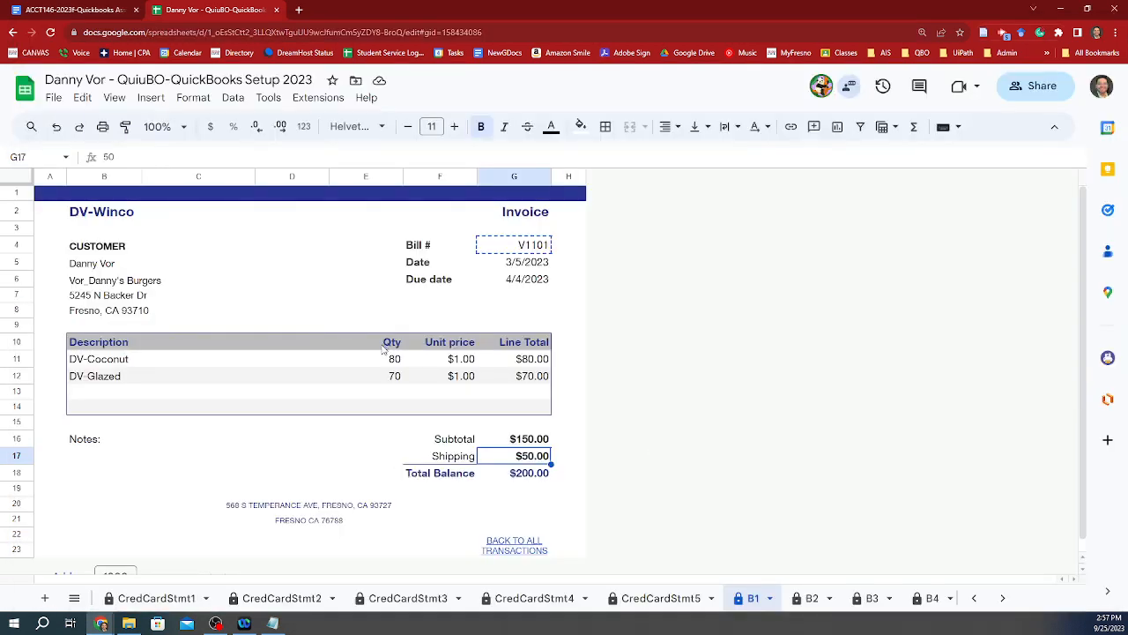
{"action": "left_click", "coordinate": [516, 540]}
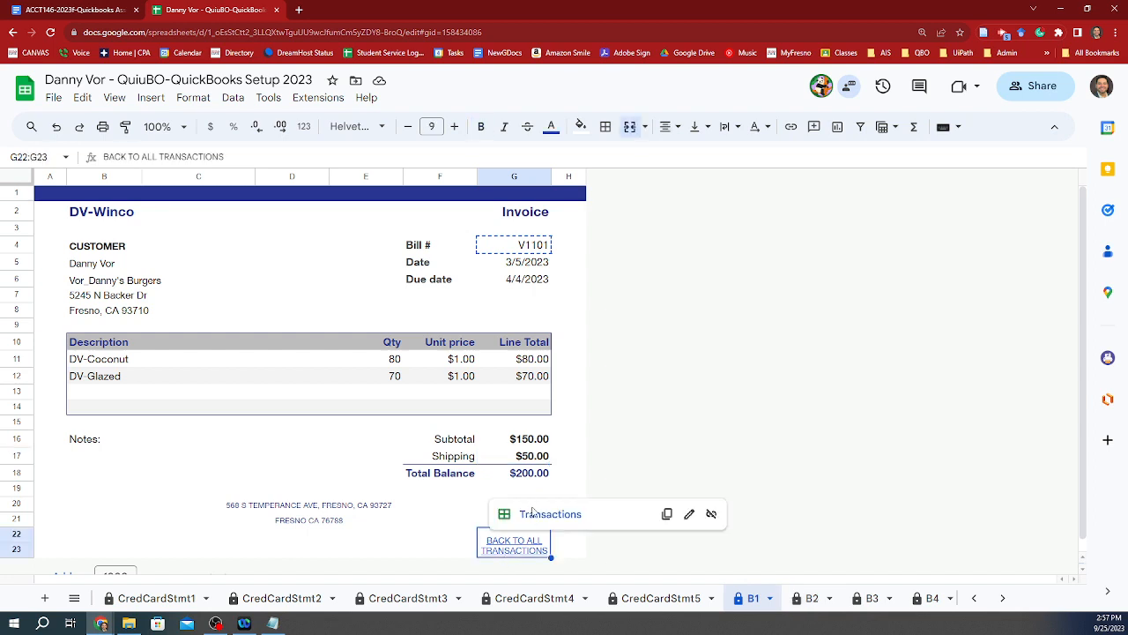
{"action": "left_click", "coordinate": [532, 513]}
{"action": "left_click", "coordinate": [88, 227]}
{"action": "type", "text": "x"}
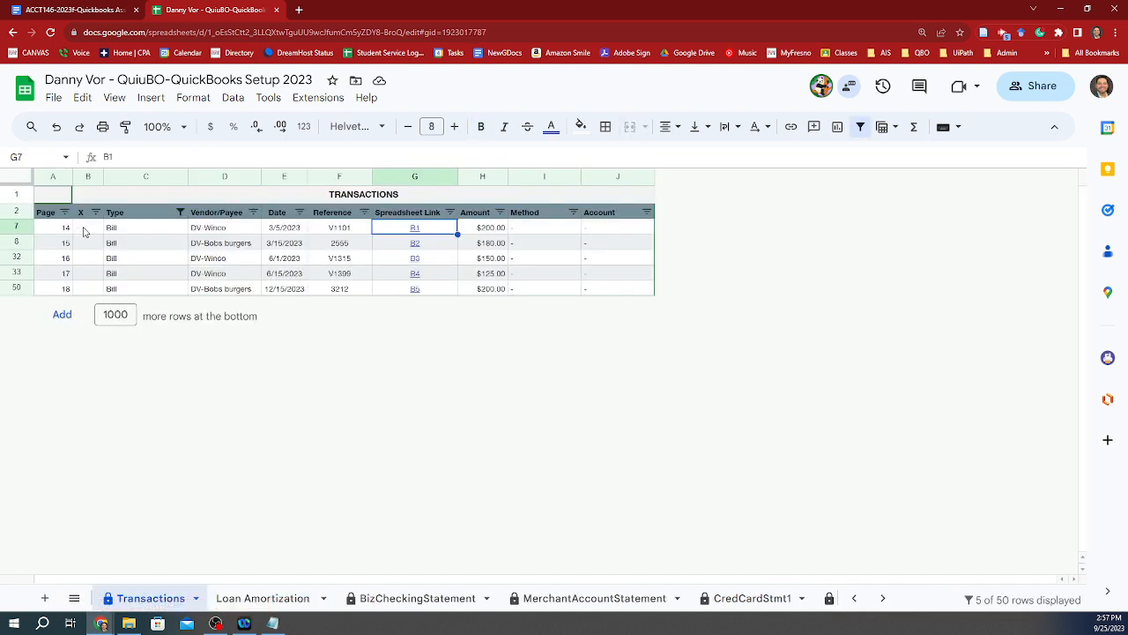
{"action": "key", "text": "Return"}
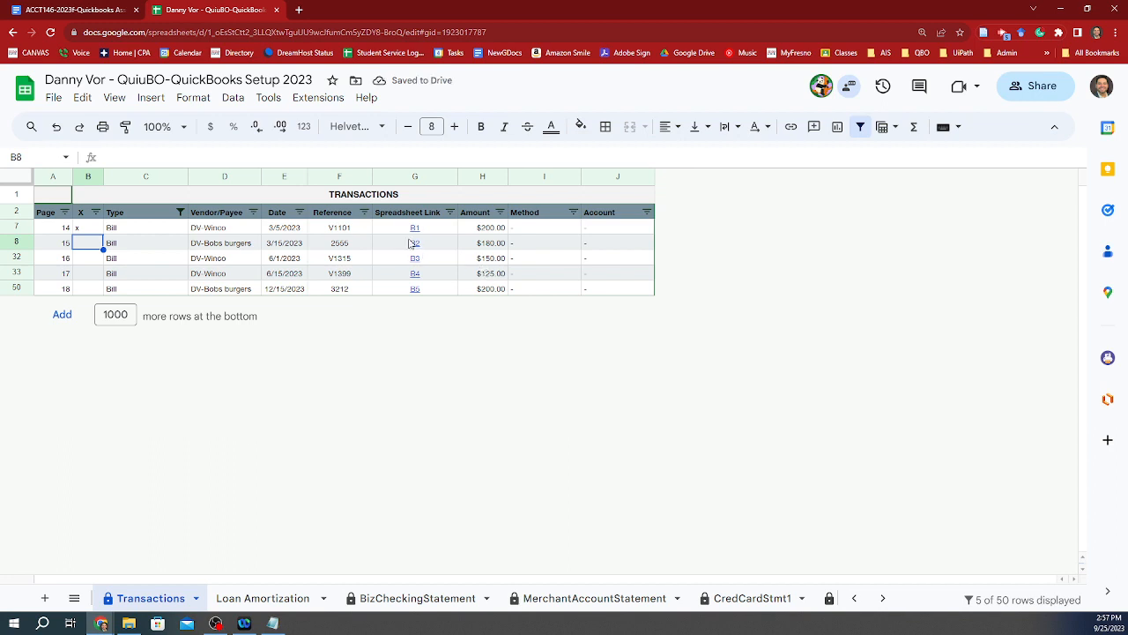
- Open the B2 source invoice from the Transactions sheet and open the vendor list on the new QuickBooks bill
{"action": "left_click", "coordinate": [412, 243]}
{"action": "left_click", "coordinate": [421, 266]}
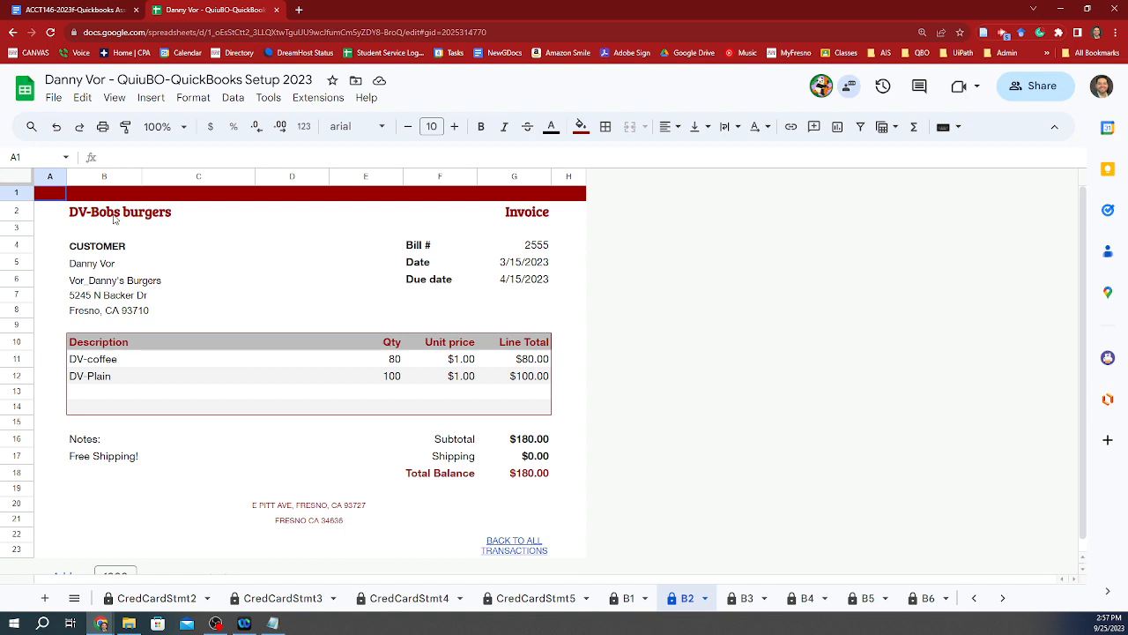
{"action": "key", "text": "alt+Tab"}
{"action": "left_click", "coordinate": [163, 162]}
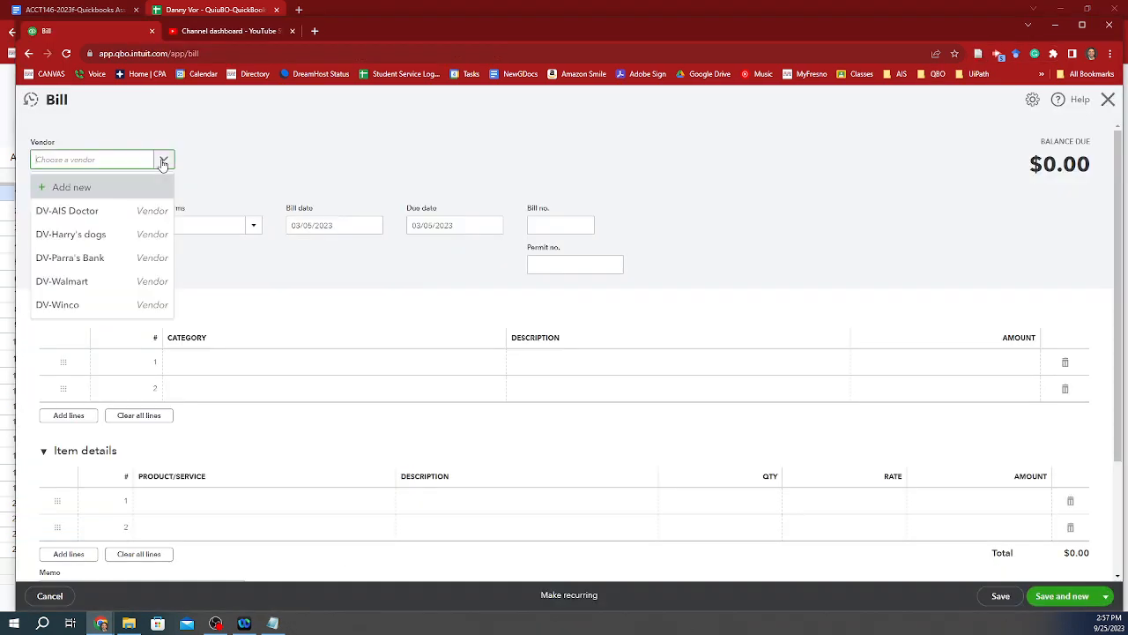